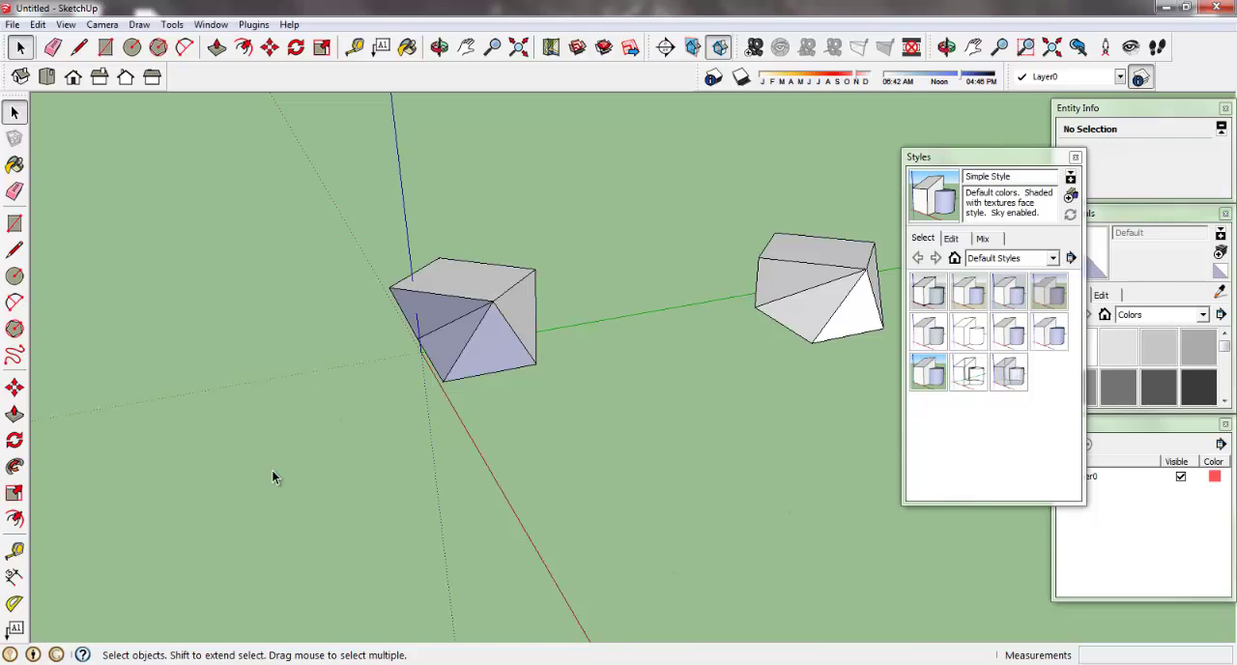
{"action": "scroll", "coordinate": [367, 372], "scroll_direction": "down", "scroll_amount": 3}
{"action": "scroll", "coordinate": [652, 298], "scroll_direction": "up", "scroll_amount": 4}
{"action": "scroll", "coordinate": [823, 378], "scroll_direction": "up", "scroll_amount": 2}
{"action": "scroll", "coordinate": [822, 378], "scroll_direction": "down", "scroll_amount": 2}
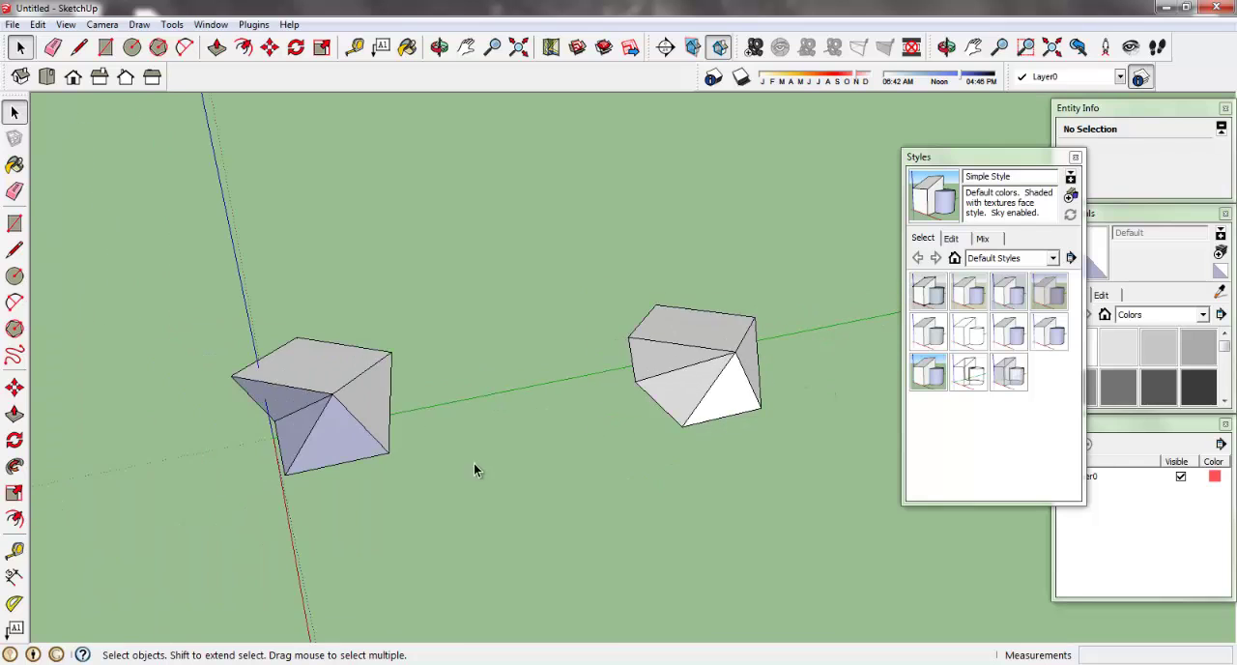
Orbit to a low angle around both solids, briefly selecting a face on the right solid
{"action": "mouse_move", "coordinate": [478, 469]}
{"action": "middle_mouse_down"}
{"action": "mouse_move", "coordinate": [593, 315]}
{"action": "mouse_move", "coordinate": [619, 461]}
{"action": "mouse_move", "coordinate": [486, 434]}
{"action": "mouse_move", "coordinate": [453, 439]}
{"action": "middle_mouse_up"}
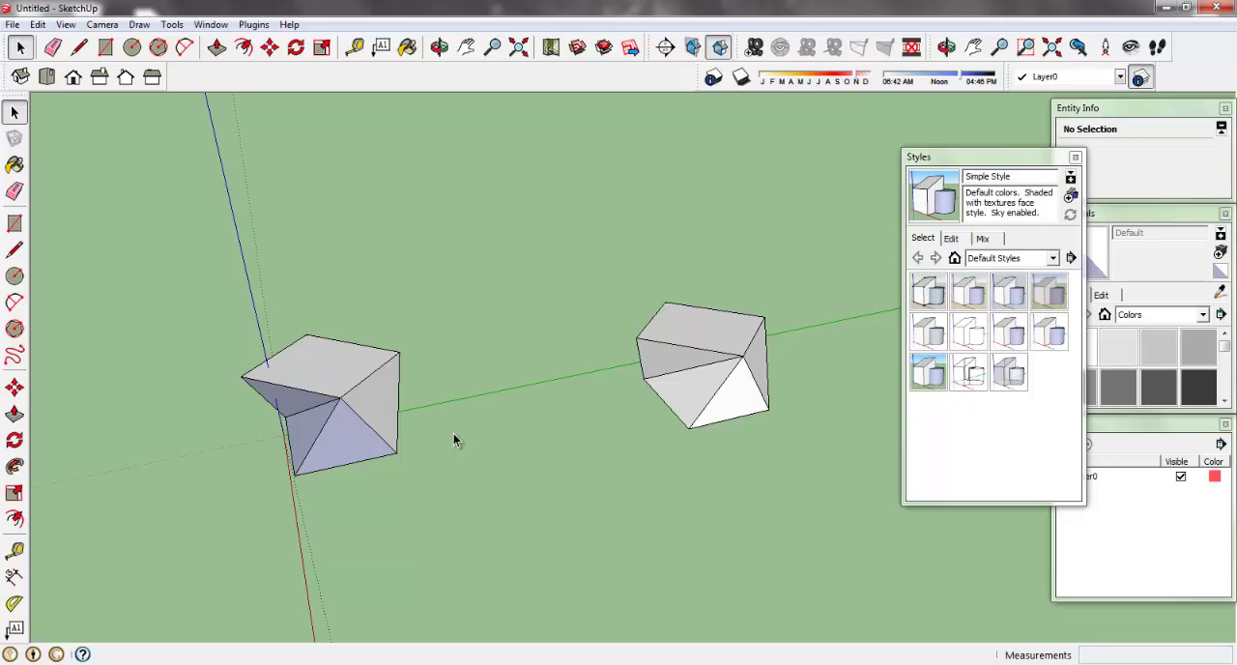
{"action": "left_click", "coordinate": [723, 331]}
{"action": "left_click", "coordinate": [758, 421]}
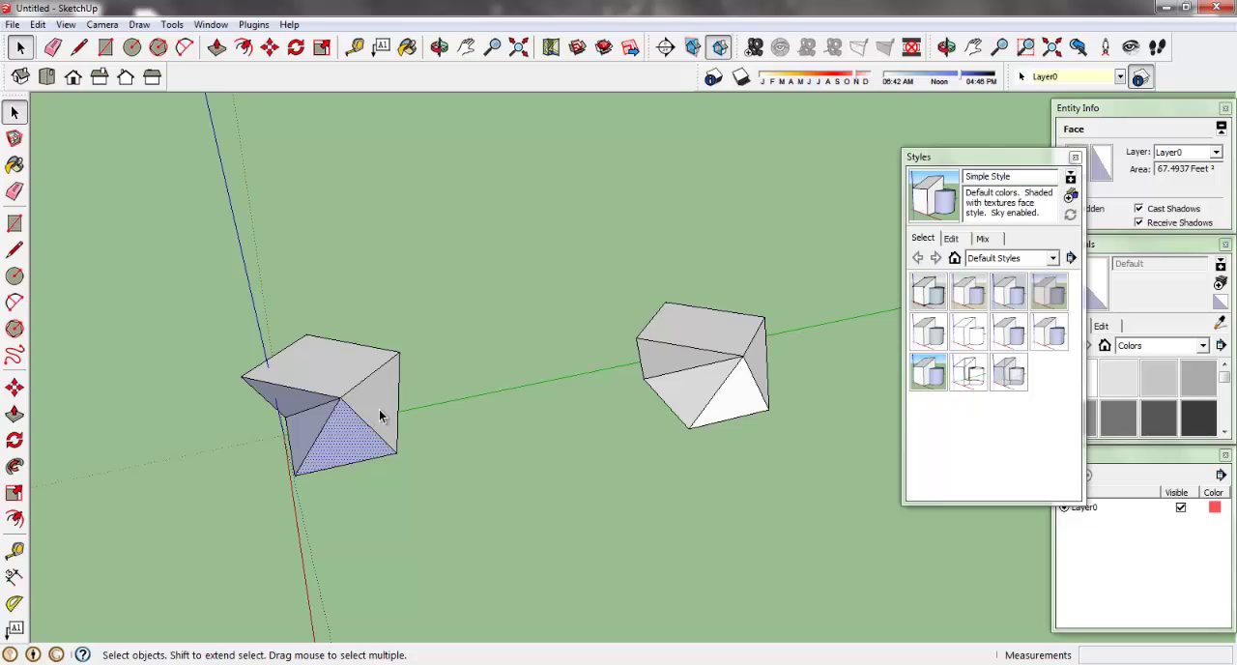
{"action": "left_click", "coordinate": [337, 257]}
{"action": "middle_click_drag", "start_coordinate": [277, 400], "coordinate": [368, 308]}
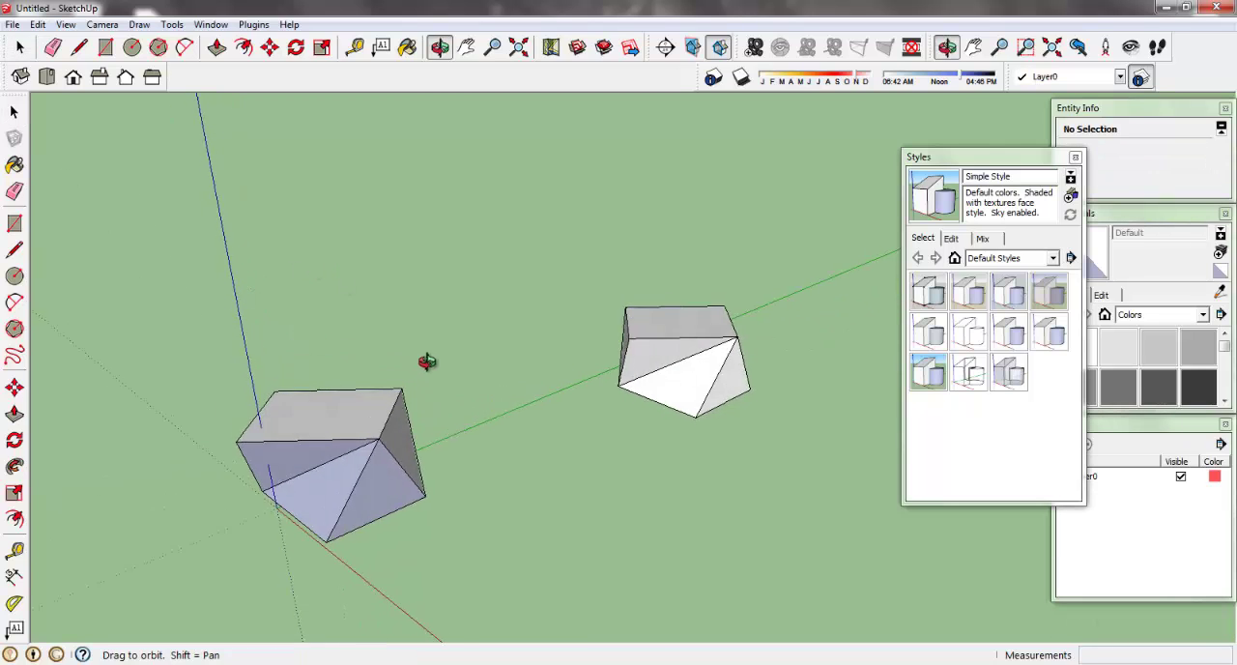
With the Unfold Tool, unfold the right solid's front face and a neighbouring face into a strip
{"action": "left_click", "coordinate": [253, 24]}
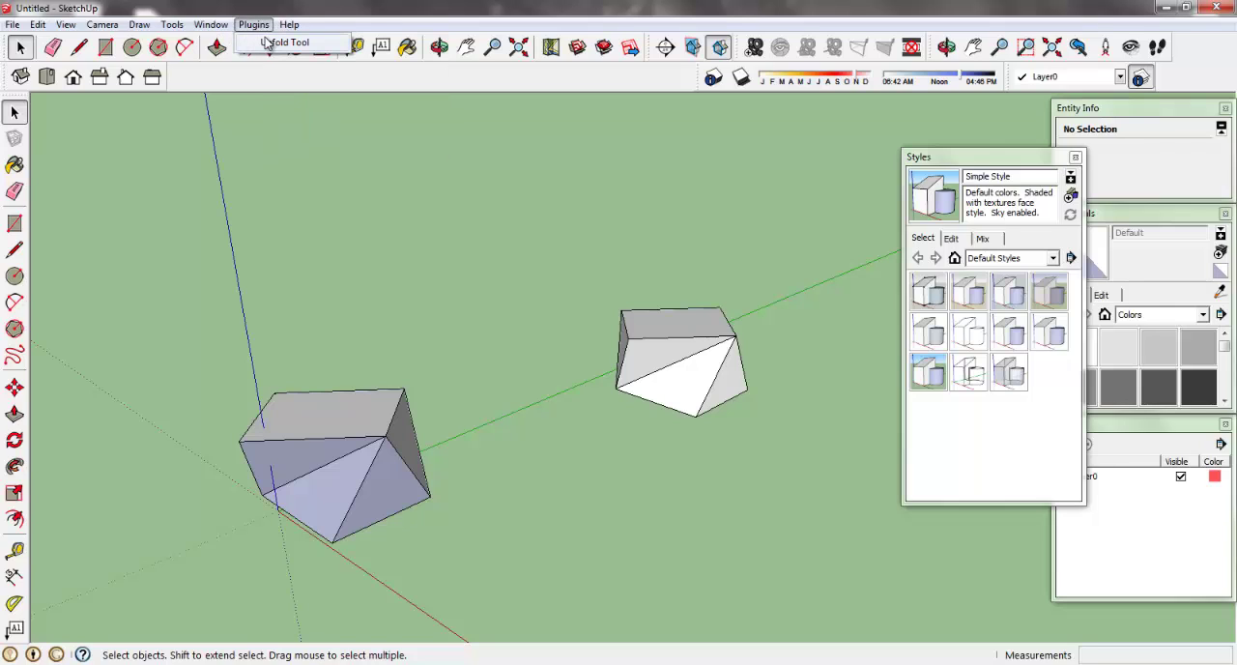
{"action": "left_click", "coordinate": [275, 44]}
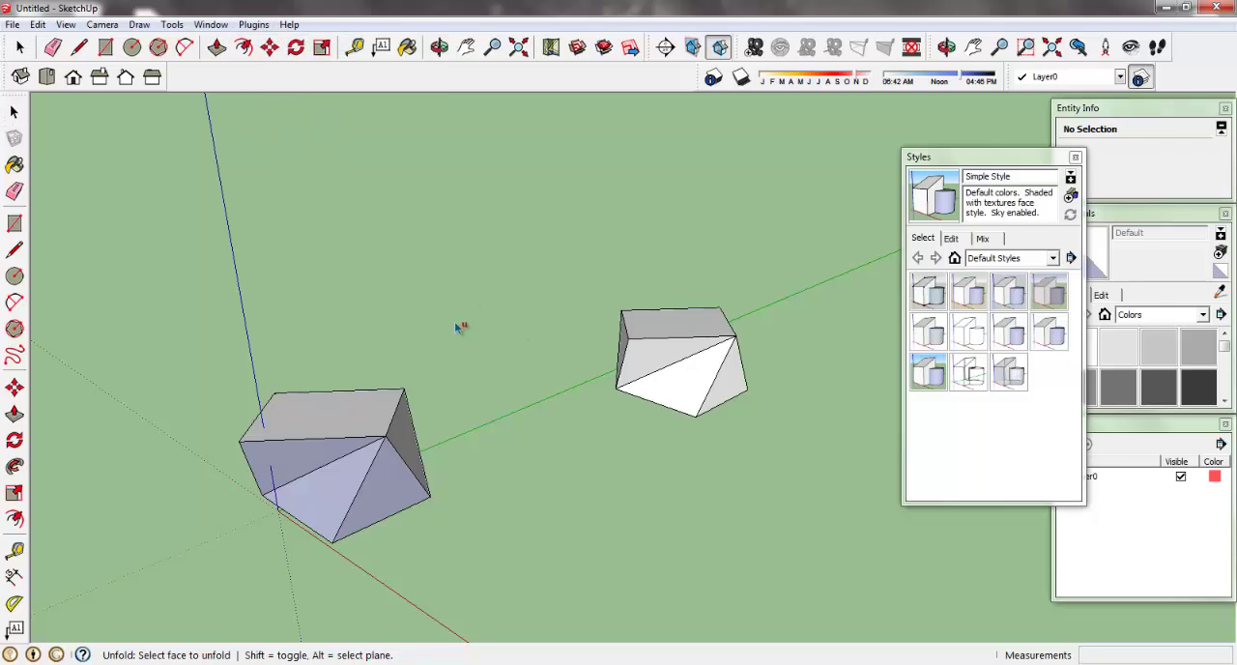
{"action": "scroll", "coordinate": [711, 365], "scroll_direction": "up", "scroll_amount": 1}
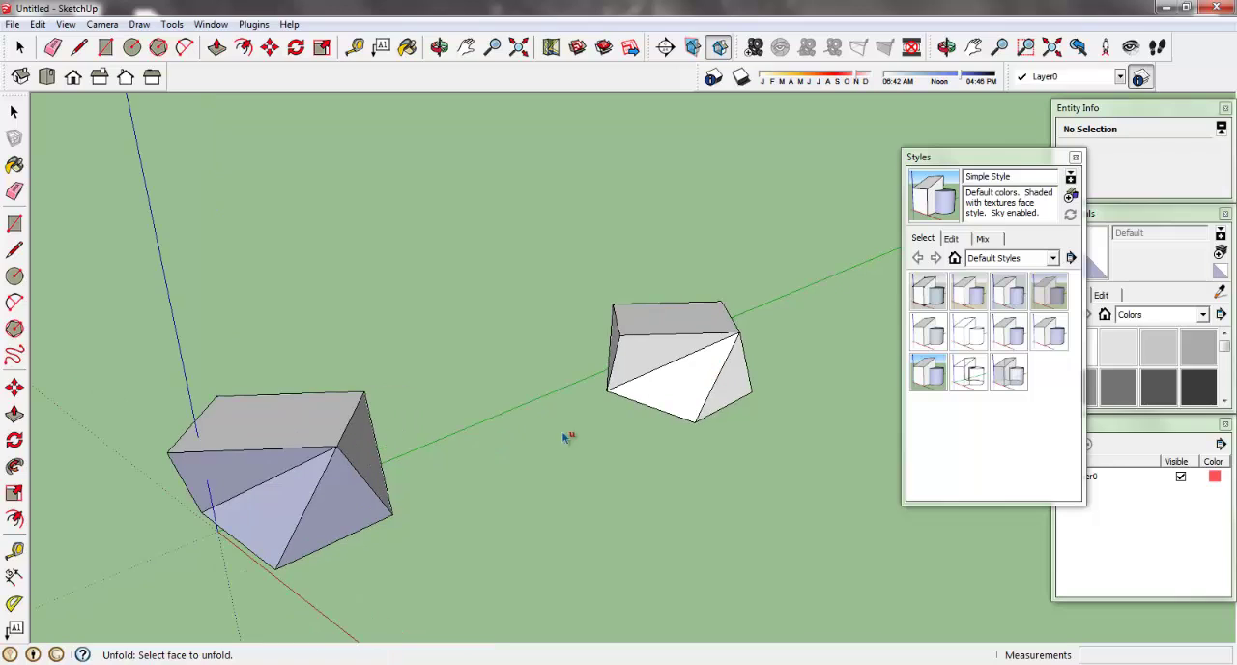
{"action": "left_click", "coordinate": [688, 390]}
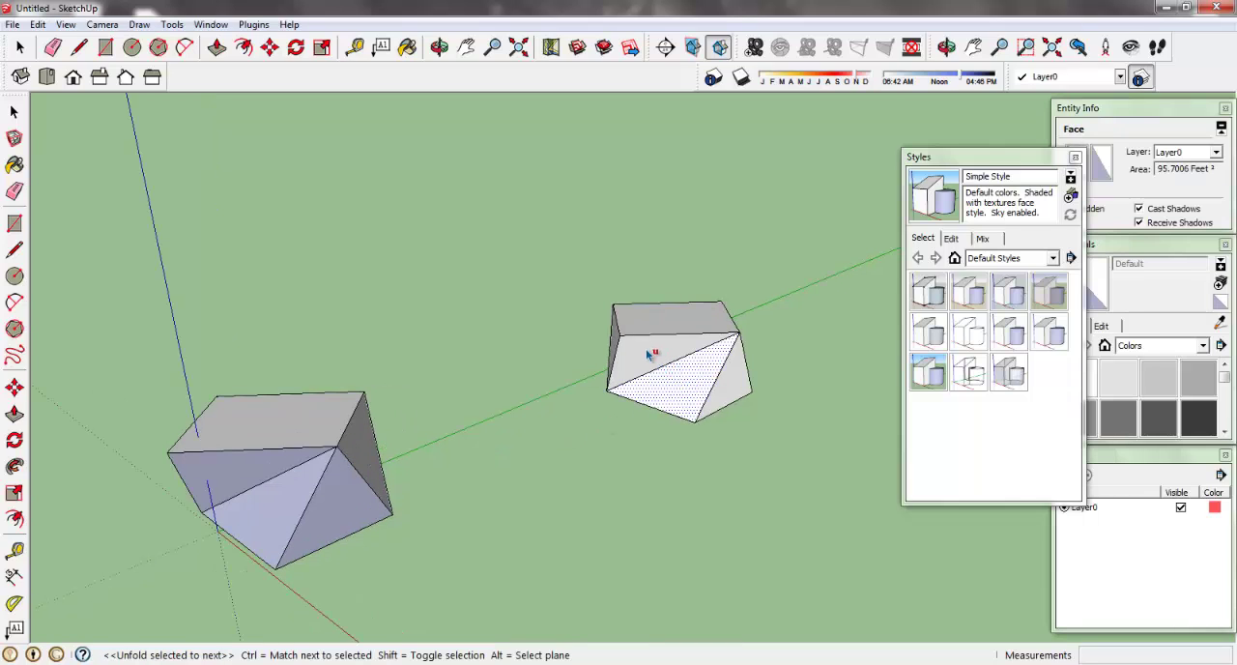
{"action": "left_click", "coordinate": [650, 355]}
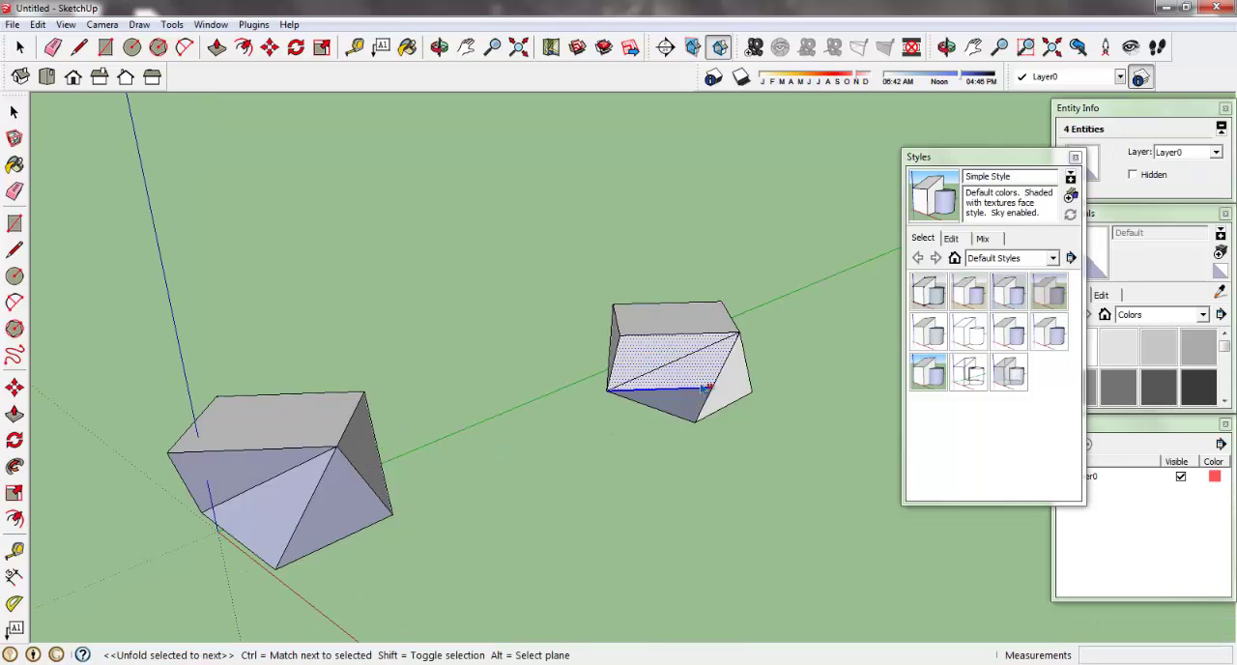
{"action": "mouse_move", "coordinate": [708, 382]}
{"action": "middle_mouse_down"}
{"action": "mouse_move", "coordinate": [574, 340]}
{"action": "mouse_move", "coordinate": [638, 392]}
{"action": "middle_mouse_up"}
{"action": "scroll", "coordinate": [637, 392], "scroll_direction": "up", "scroll_amount": 2}
{"action": "mouse_move", "coordinate": [726, 378]}
{"action": "middle_mouse_down"}
{"action": "mouse_move", "coordinate": [699, 354]}
{"action": "mouse_move", "coordinate": [995, 461]}
{"action": "mouse_move", "coordinate": [580, 335]}
{"action": "middle_mouse_up"}
{"action": "left_click", "coordinate": [580, 335]}
Unfold more adjacent faces, including the front face, into the strip's plane
{"action": "middle_click_drag", "start_coordinate": [470, 375], "coordinate": [845, 293]}
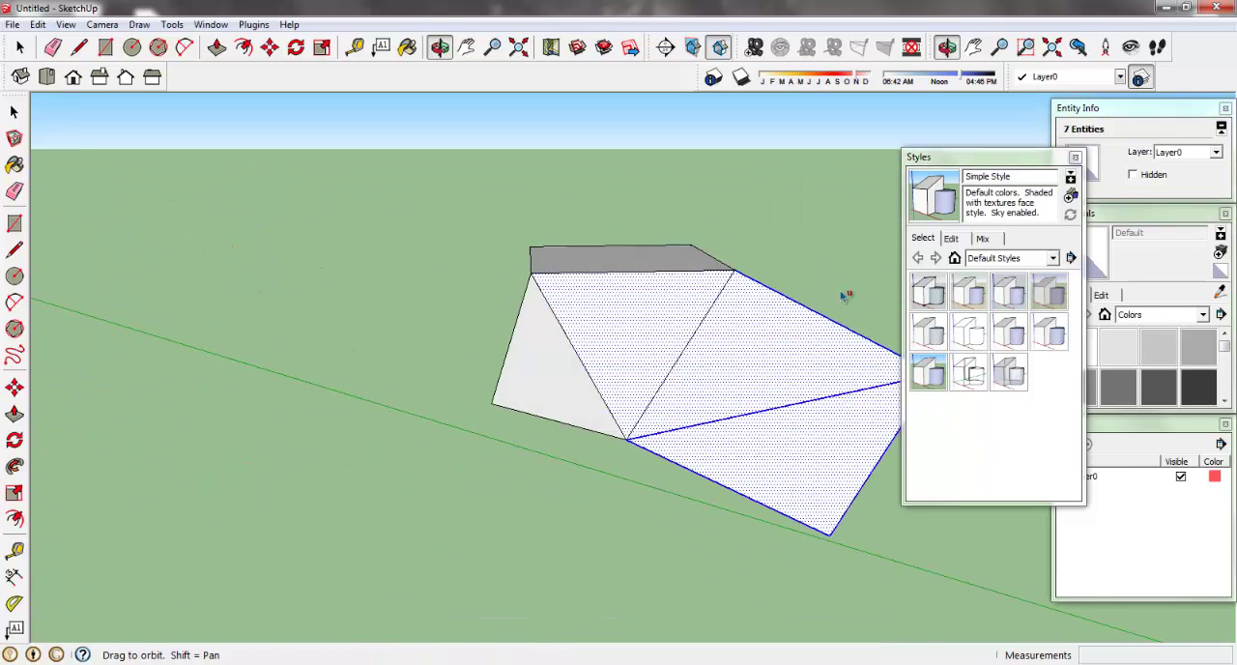
{"action": "middle_click_drag", "start_coordinate": [375, 345], "coordinate": [779, 415]}
{"action": "left_click", "coordinate": [568, 388]}
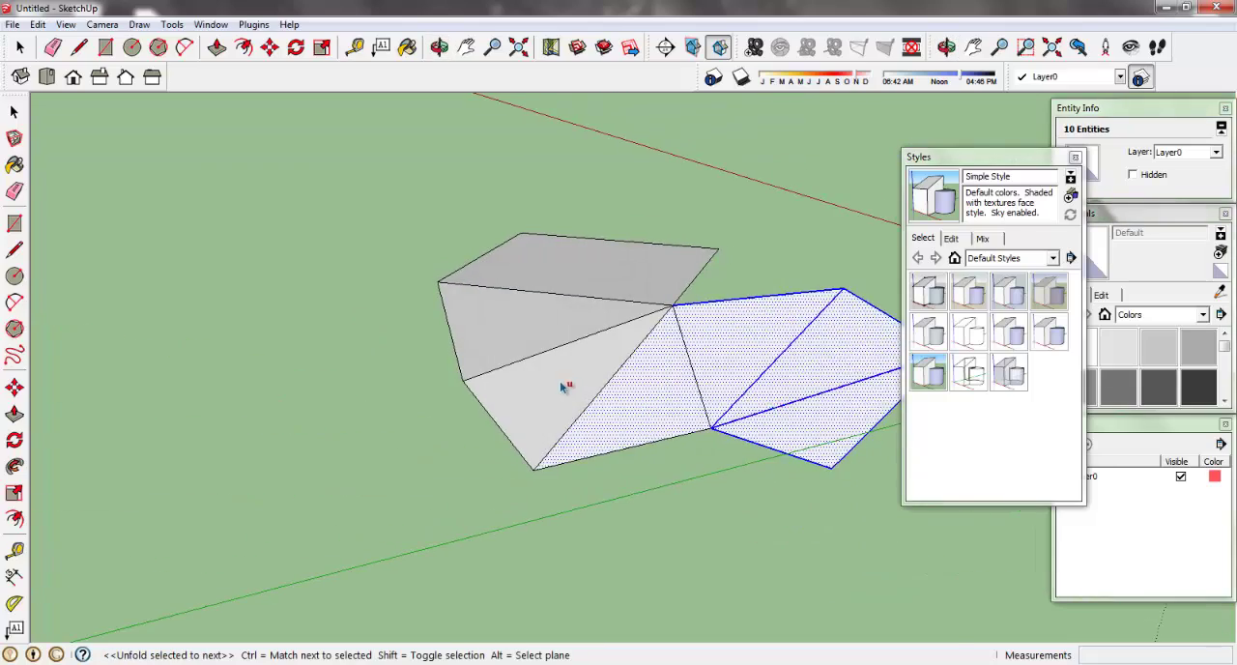
{"action": "left_click", "coordinate": [505, 339]}
{"action": "middle_click_drag", "start_coordinate": [505, 338], "coordinate": [694, 363]}
{"action": "left_click", "coordinate": [556, 344]}
{"action": "mouse_move", "coordinate": [547, 345]}
{"action": "middle_mouse_down"}
{"action": "mouse_move", "coordinate": [718, 338]}
{"action": "mouse_move", "coordinate": [765, 381]}
{"action": "mouse_move", "coordinate": [619, 304]}
{"action": "middle_mouse_up"}
Unfold the strip into the white triangle's plane, then lay it flat on the ground and deselect it
{"action": "left_click", "coordinate": [596, 302]}
{"action": "left_click", "coordinate": [451, 428]}
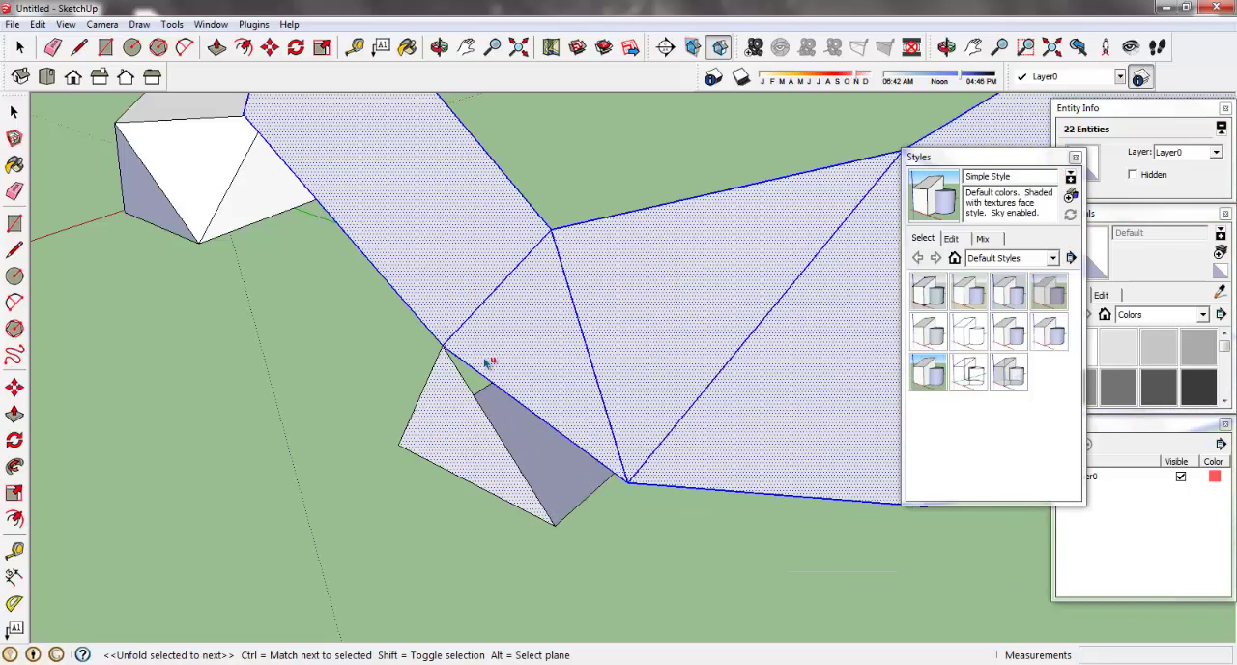
{"action": "mouse_move", "coordinate": [492, 354]}
{"action": "middle_mouse_down"}
{"action": "mouse_move", "coordinate": [497, 420]}
{"action": "mouse_move", "coordinate": [370, 345]}
{"action": "mouse_move", "coordinate": [288, 447]}
{"action": "mouse_move", "coordinate": [367, 414]}
{"action": "middle_mouse_up"}
{"action": "left_click", "coordinate": [367, 414]}
{"action": "middle_click_drag", "start_coordinate": [377, 366], "coordinate": [383, 384]}
{"action": "left_click", "coordinate": [237, 487]}
{"action": "mouse_move", "coordinate": [241, 412]}
{"action": "middle_mouse_down"}
{"action": "mouse_move", "coordinate": [497, 464]}
{"action": "mouse_move", "coordinate": [652, 411]}
{"action": "mouse_move", "coordinate": [412, 534]}
{"action": "mouse_move", "coordinate": [368, 504]}
{"action": "middle_mouse_up"}
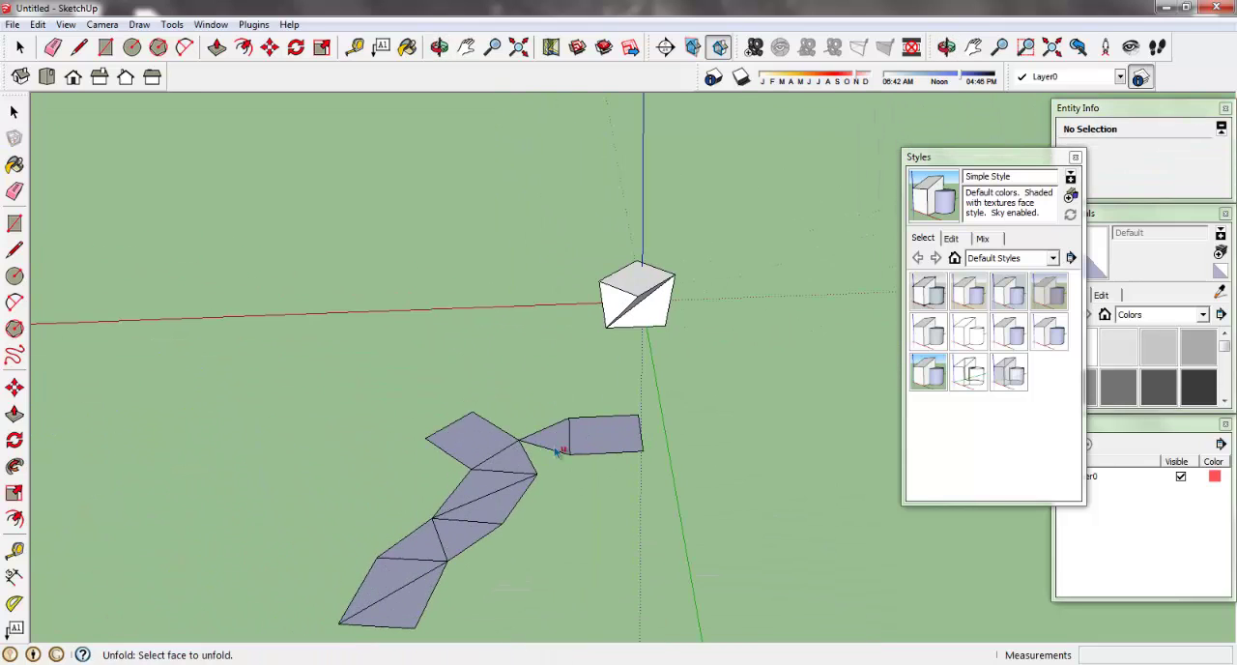
{"action": "mouse_move", "coordinate": [361, 367]}
{"action": "middle_mouse_down"}
{"action": "mouse_move", "coordinate": [806, 434]}
{"action": "mouse_move", "coordinate": [857, 427]}
{"action": "middle_mouse_up"}
{"action": "mouse_move", "coordinate": [454, 411]}
{"action": "middle_mouse_down"}
{"action": "mouse_move", "coordinate": [648, 422]}
{"action": "mouse_move", "coordinate": [854, 414]}
{"action": "mouse_move", "coordinate": [630, 464]}
{"action": "mouse_move", "coordinate": [677, 373]}
{"action": "mouse_move", "coordinate": [810, 362]}
{"action": "middle_mouse_up"}
Select the solid's right triangular face with the Select tool
{"action": "left_click", "coordinate": [14, 112]}
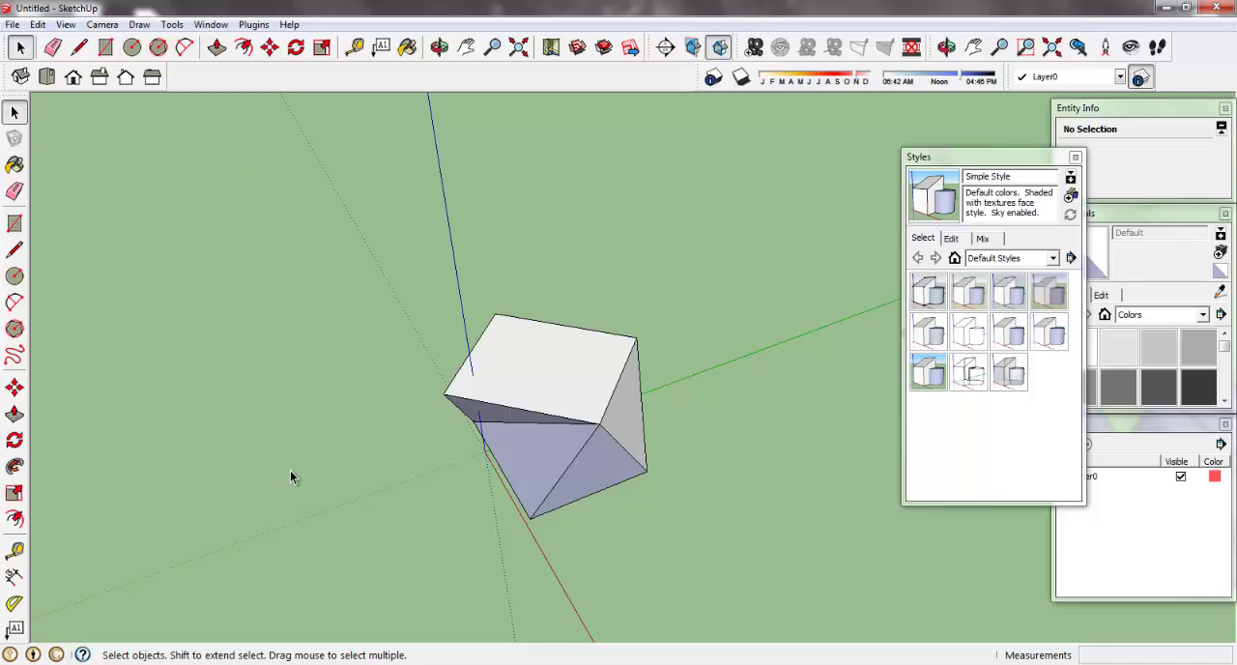
{"action": "mouse_move", "coordinate": [469, 511]}
{"action": "middle_mouse_down"}
{"action": "mouse_move", "coordinate": [613, 387]}
{"action": "mouse_move", "coordinate": [648, 395]}
{"action": "middle_mouse_up"}
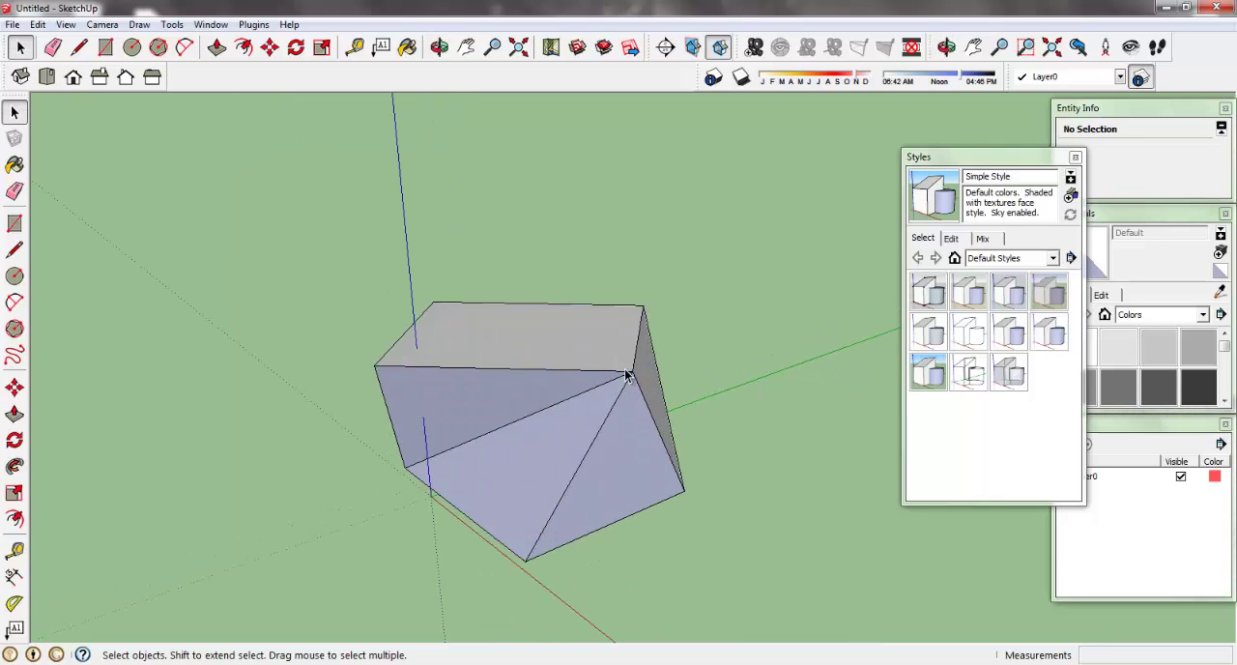
{"action": "left_click", "coordinate": [594, 475]}
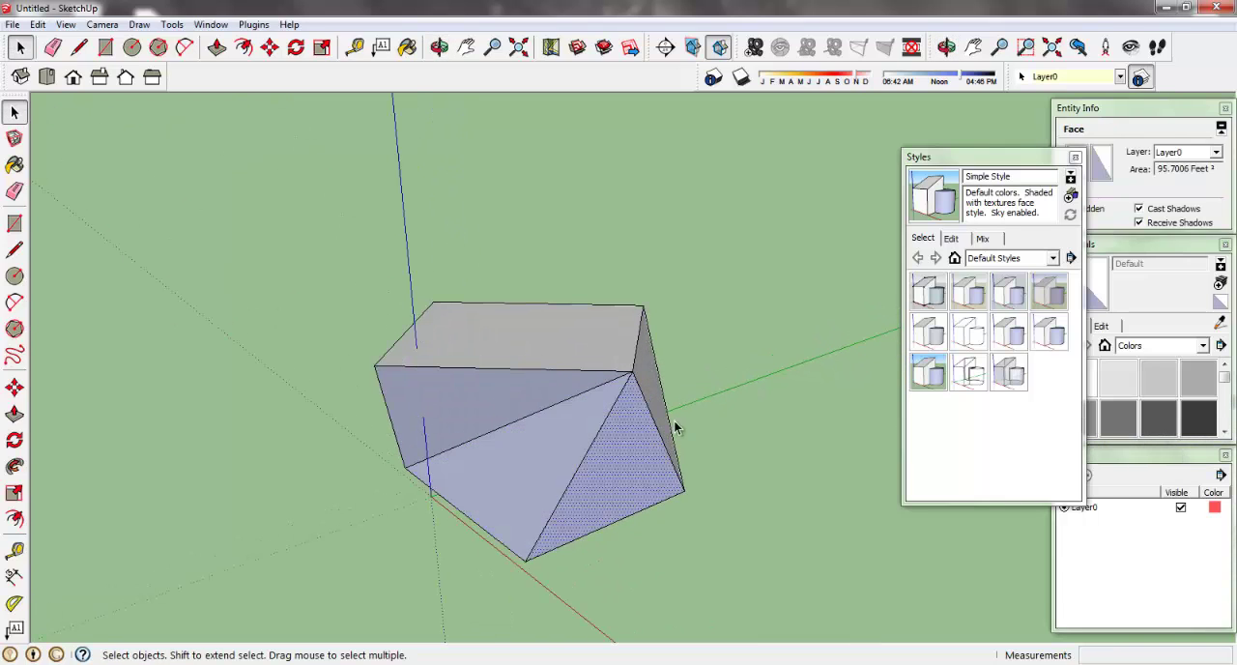
{"action": "mouse_move", "coordinate": [675, 418]}
{"action": "middle_mouse_down"}
{"action": "mouse_move", "coordinate": [564, 428]}
{"action": "mouse_move", "coordinate": [441, 510]}
{"action": "mouse_move", "coordinate": [667, 373]}
{"action": "middle_mouse_up"}
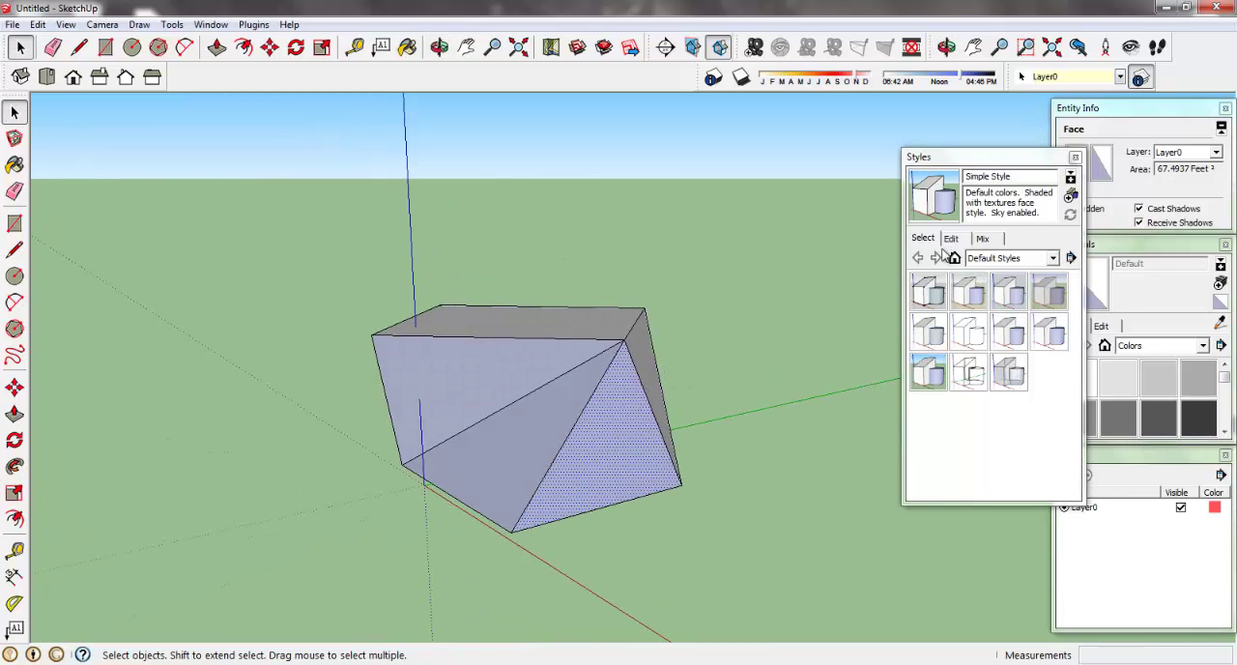
Apply the plain Shaded style and review its Background and Face edit settings
{"action": "left_click", "coordinate": [1010, 332]}
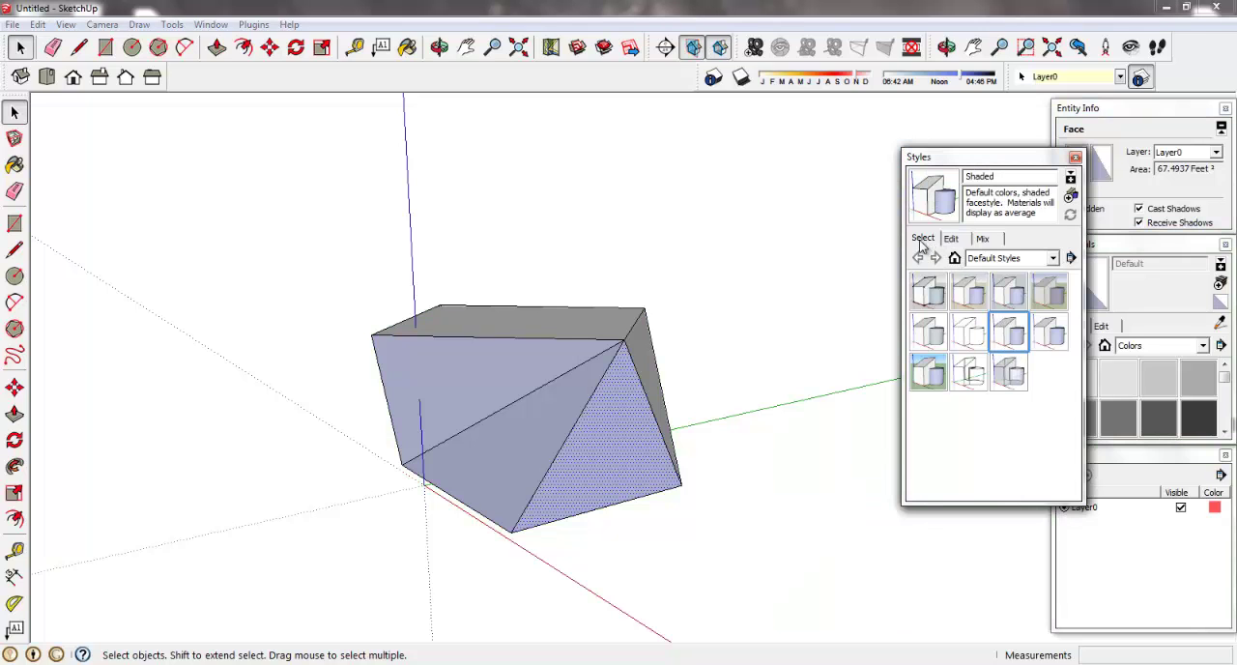
{"action": "key", "text": "ctrl+t"}
{"action": "left_click", "coordinate": [949, 239]}
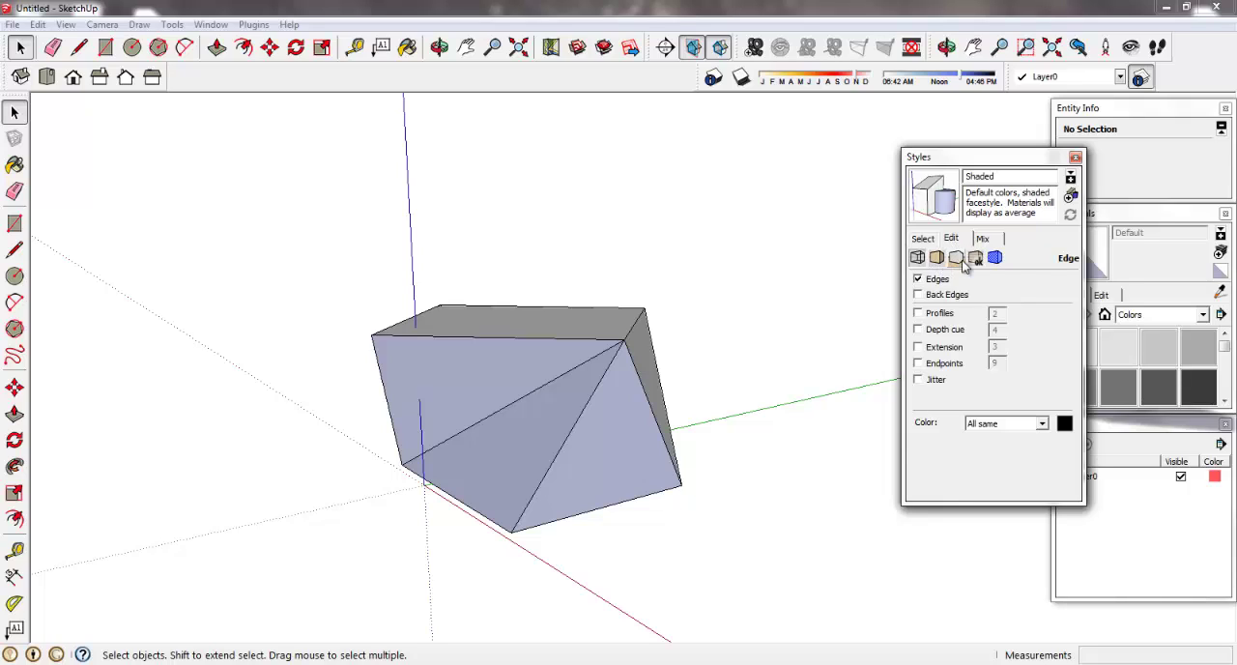
{"action": "left_click", "coordinate": [957, 261]}
{"action": "left_click", "coordinate": [938, 259]}
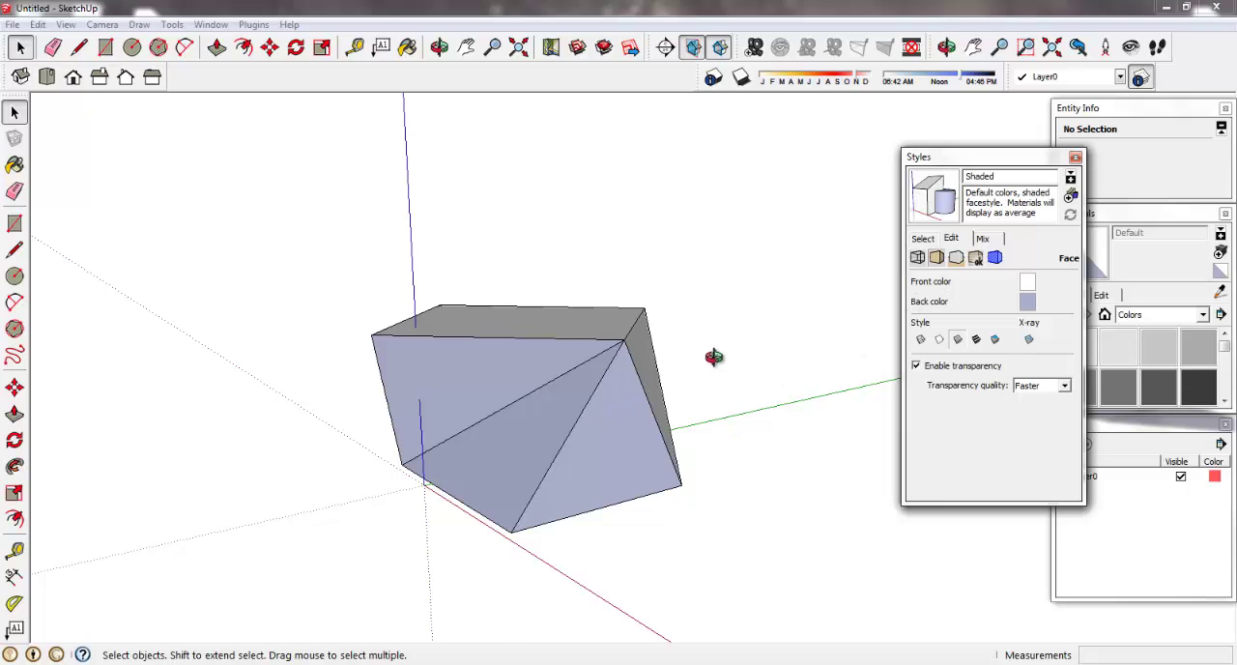
{"action": "middle_click_drag", "start_coordinate": [606, 333], "coordinate": [530, 445]}
{"action": "left_click", "coordinate": [553, 459]}
{"action": "key", "text": "Escape"}
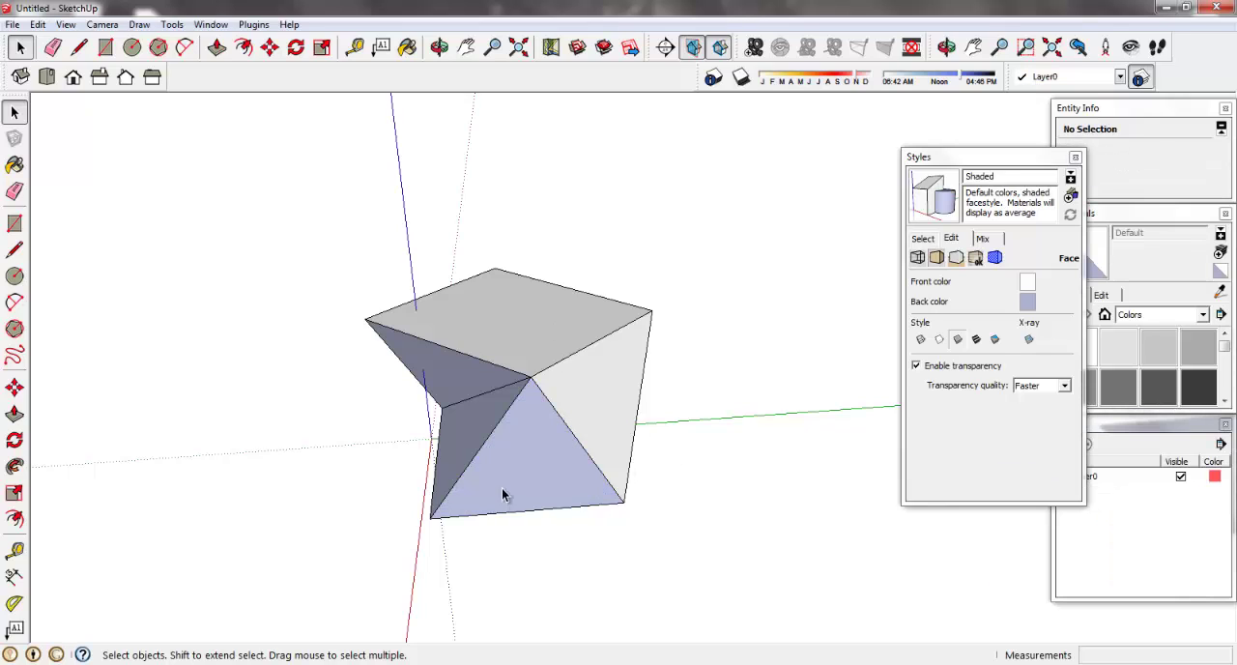
Trial-unfold several adjacent faces of the remaining solid with the Unfold Tool
{"action": "left_click", "coordinate": [253, 25]}
{"action": "left_click", "coordinate": [276, 44]}
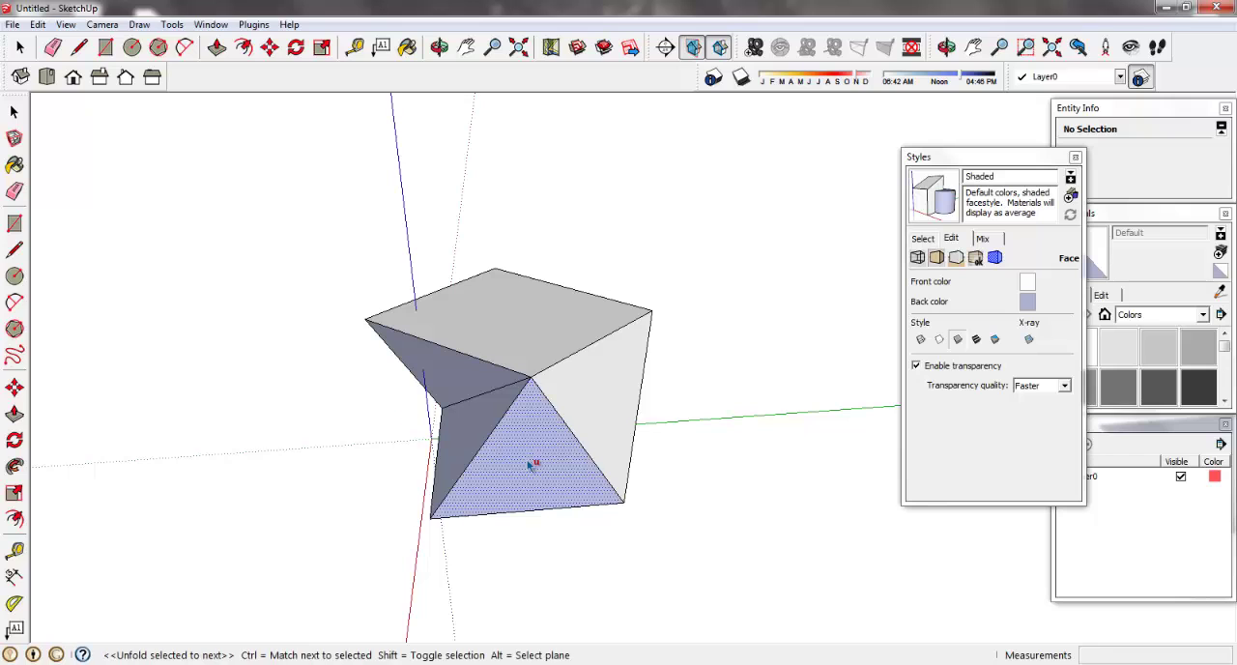
{"action": "left_click", "coordinate": [534, 465]}
{"action": "left_click", "coordinate": [401, 450]}
{"action": "left_click", "coordinate": [545, 435]}
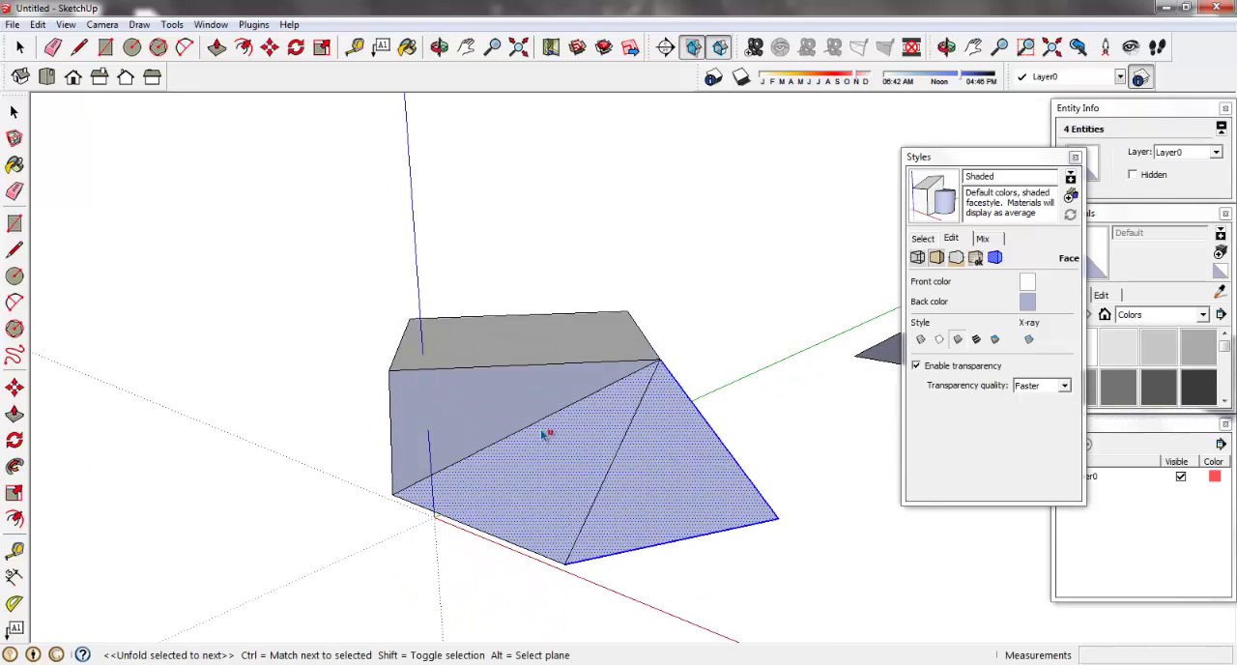
{"action": "left_click", "coordinate": [504, 396]}
{"action": "mouse_move", "coordinate": [398, 436]}
{"action": "middle_mouse_down"}
{"action": "mouse_move", "coordinate": [579, 428]}
{"action": "mouse_move", "coordinate": [731, 442]}
{"action": "mouse_move", "coordinate": [672, 416]}
{"action": "mouse_move", "coordinate": [554, 324]}
{"action": "middle_mouse_up"}
{"action": "left_click", "coordinate": [492, 321]}
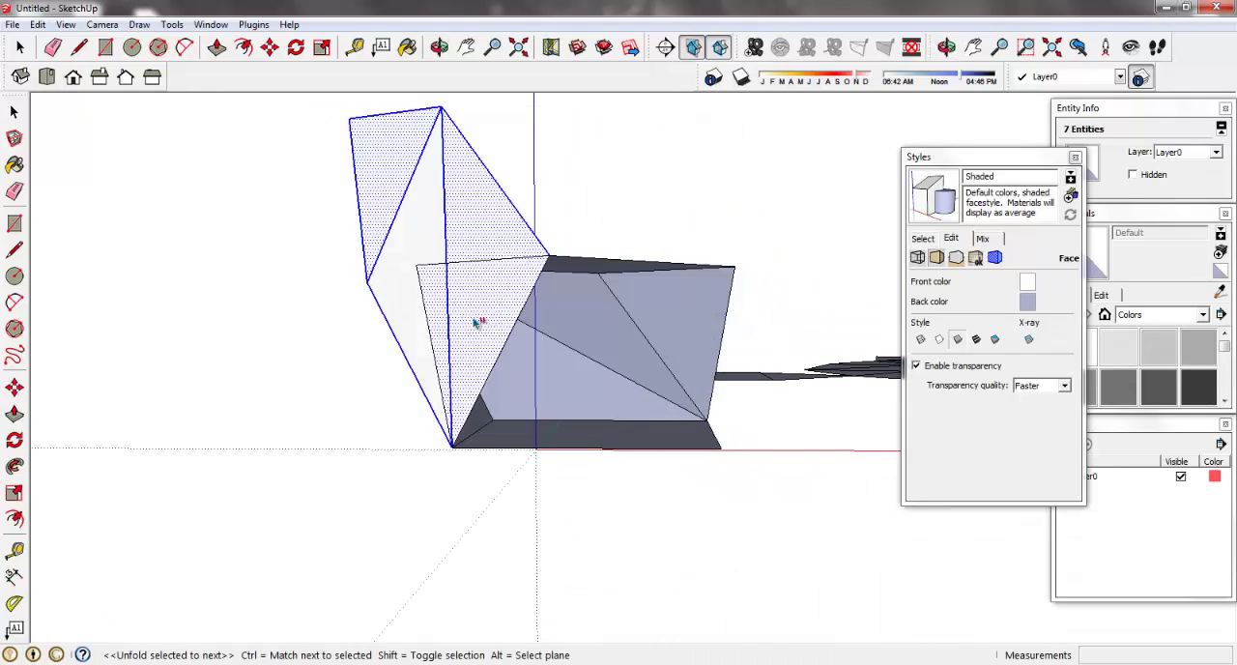
{"action": "mouse_move", "coordinate": [464, 323]}
{"action": "middle_mouse_down"}
{"action": "mouse_move", "coordinate": [580, 400]}
{"action": "mouse_move", "coordinate": [663, 351]}
{"action": "mouse_move", "coordinate": [660, 377]}
{"action": "mouse_move", "coordinate": [472, 303]}
{"action": "mouse_move", "coordinate": [499, 254]}
{"action": "middle_mouse_up"}
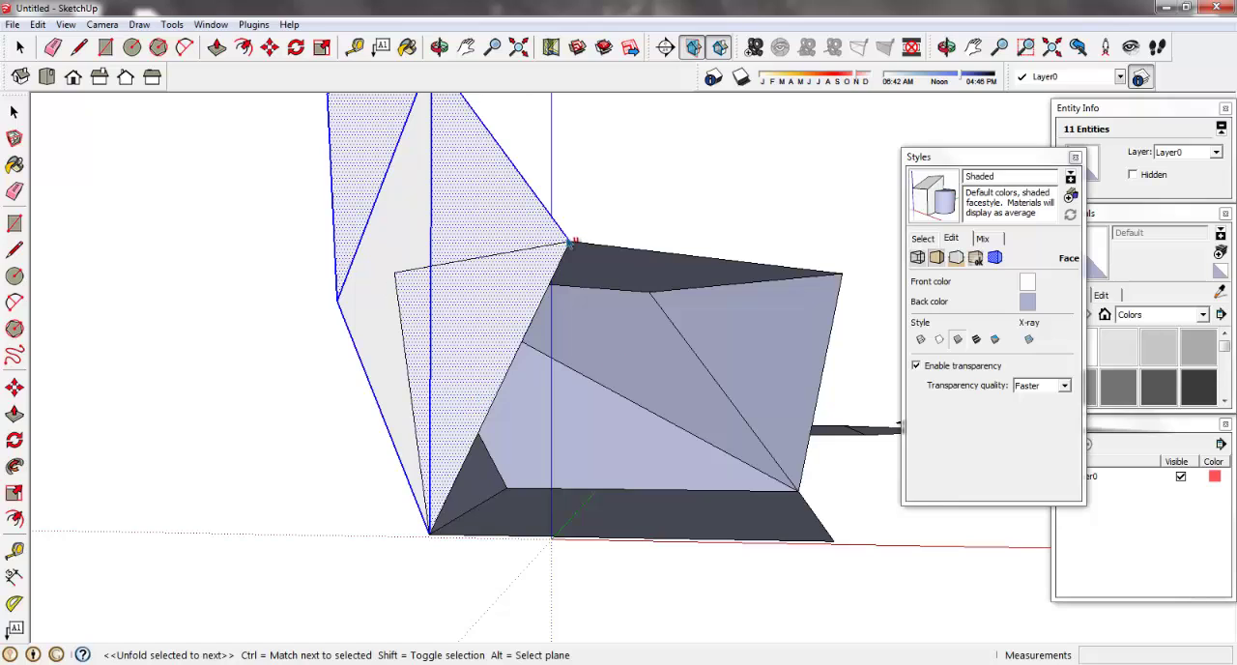
{"action": "mouse_move", "coordinate": [628, 345]}
{"action": "middle_mouse_down"}
{"action": "mouse_move", "coordinate": [395, 313]}
{"action": "mouse_move", "coordinate": [306, 387]}
{"action": "mouse_move", "coordinate": [277, 375]}
{"action": "mouse_move", "coordinate": [575, 381]}
{"action": "mouse_move", "coordinate": [512, 353]}
{"action": "mouse_move", "coordinate": [645, 450]}
{"action": "mouse_move", "coordinate": [544, 469]}
{"action": "mouse_move", "coordinate": [493, 395]}
{"action": "middle_mouse_up"}
Undo the trial unfolds with Ctrl+Z so the solid is whole, then return to Select
{"action": "key", "text": "Escape"}
{"action": "key", "text": "ctrl+z"}
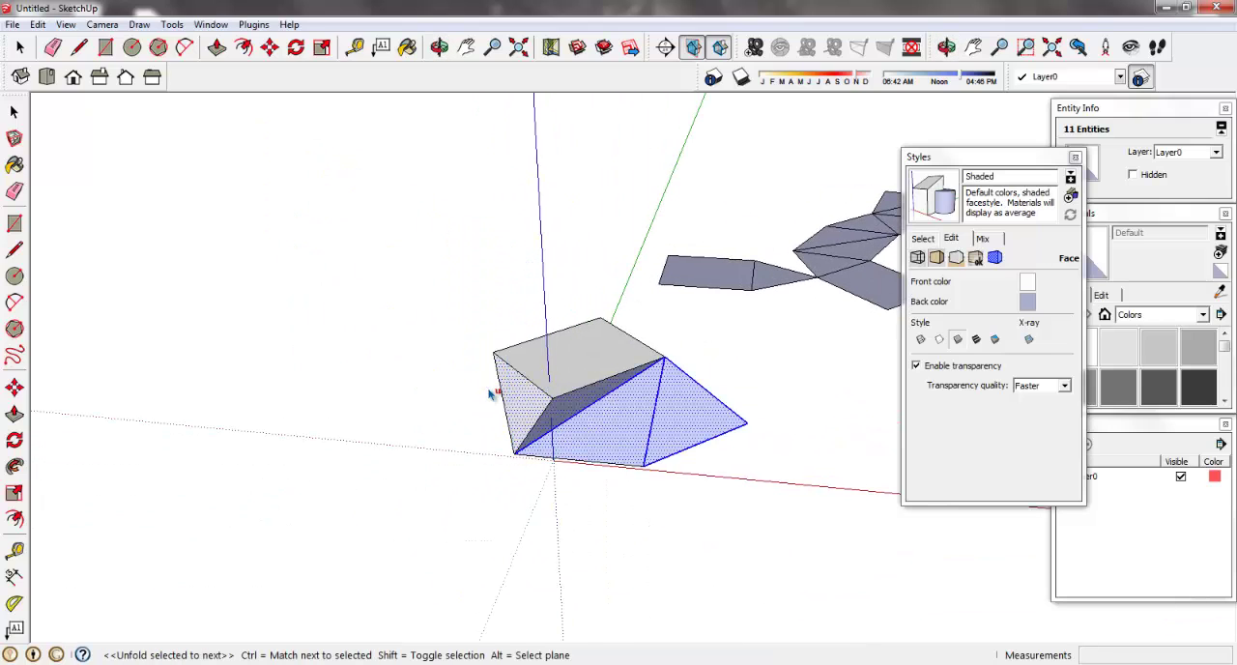
{"action": "key", "text": "ctrl+z"}
{"action": "middle_click_drag", "start_coordinate": [588, 461], "coordinate": [400, 384]}
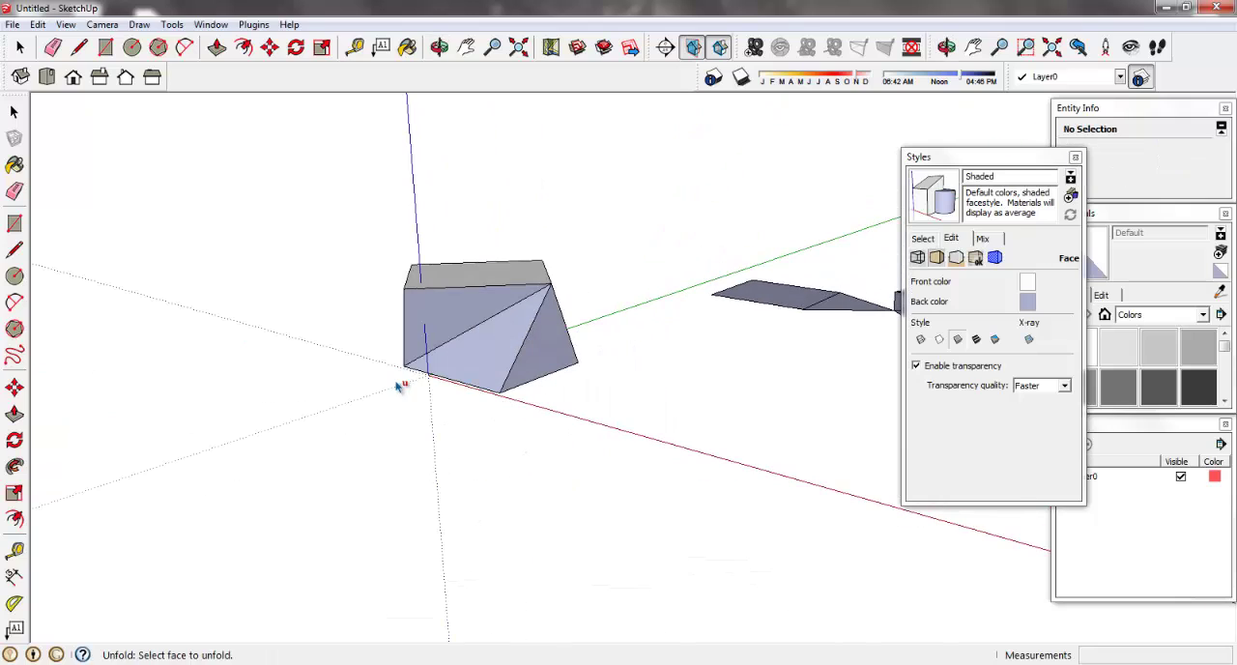
{"action": "key", "text": "space"}
Reverse the solid's front rectangle and its first triangular face
{"action": "left_click", "coordinate": [460, 324]}
{"action": "scroll", "coordinate": [461, 324], "scroll_direction": "up", "scroll_amount": 2}
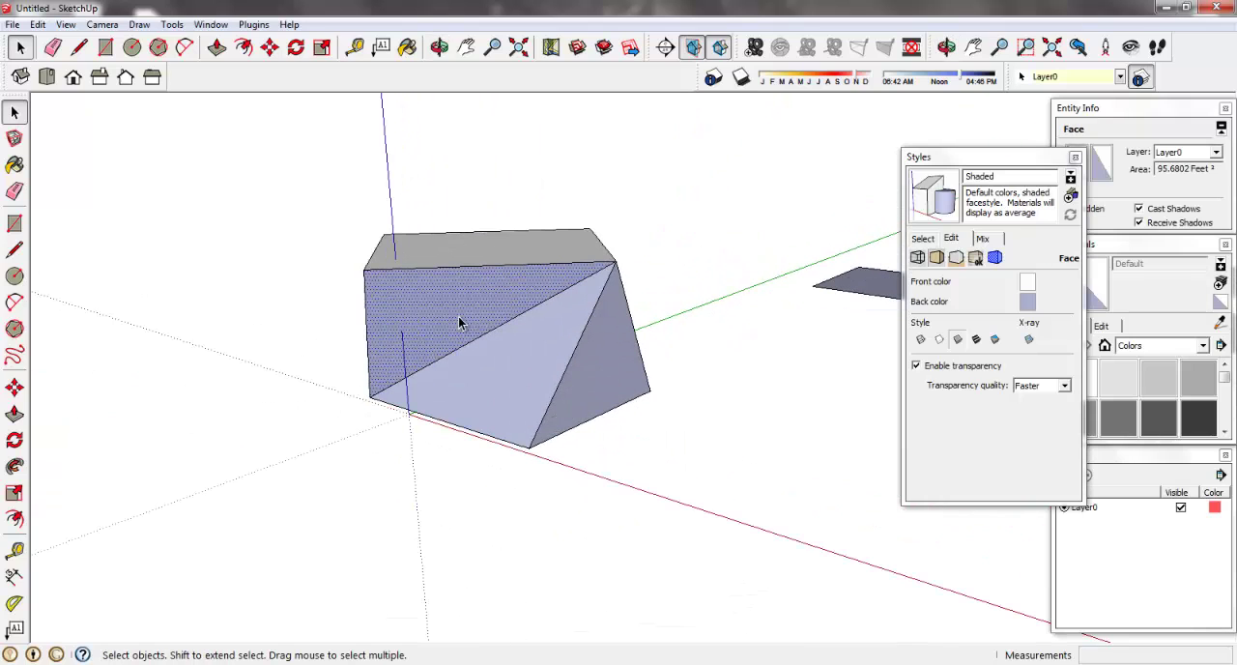
{"action": "right_click", "coordinate": [470, 304]}
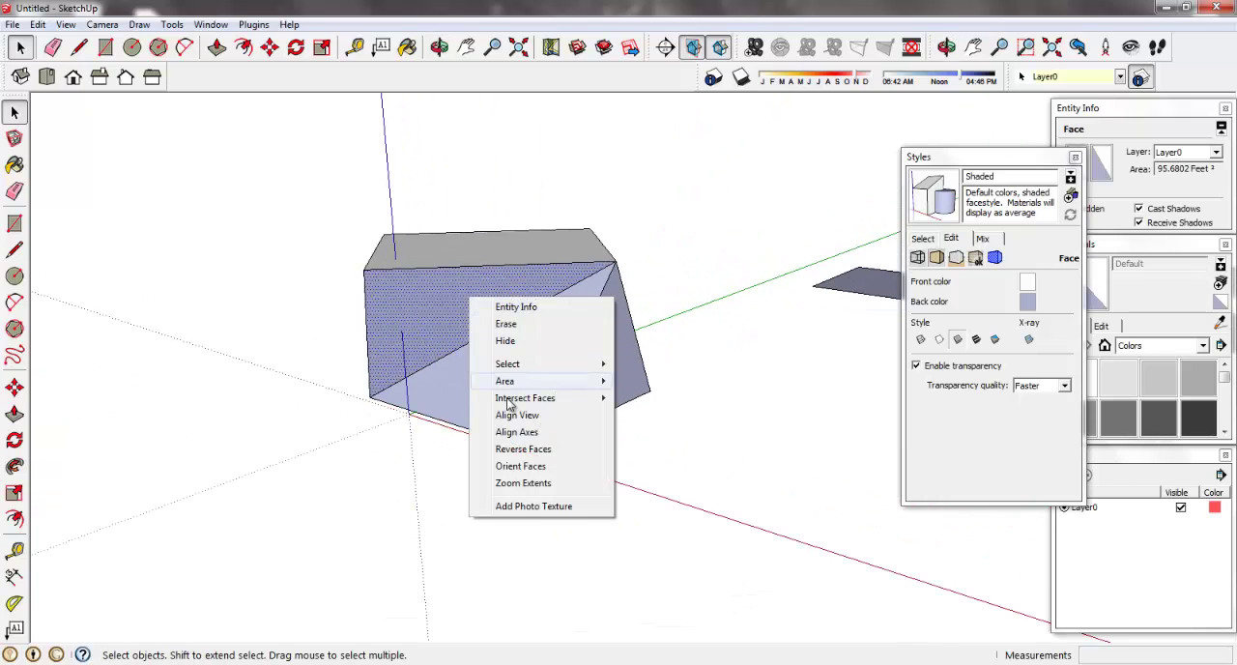
{"action": "left_click", "coordinate": [522, 449]}
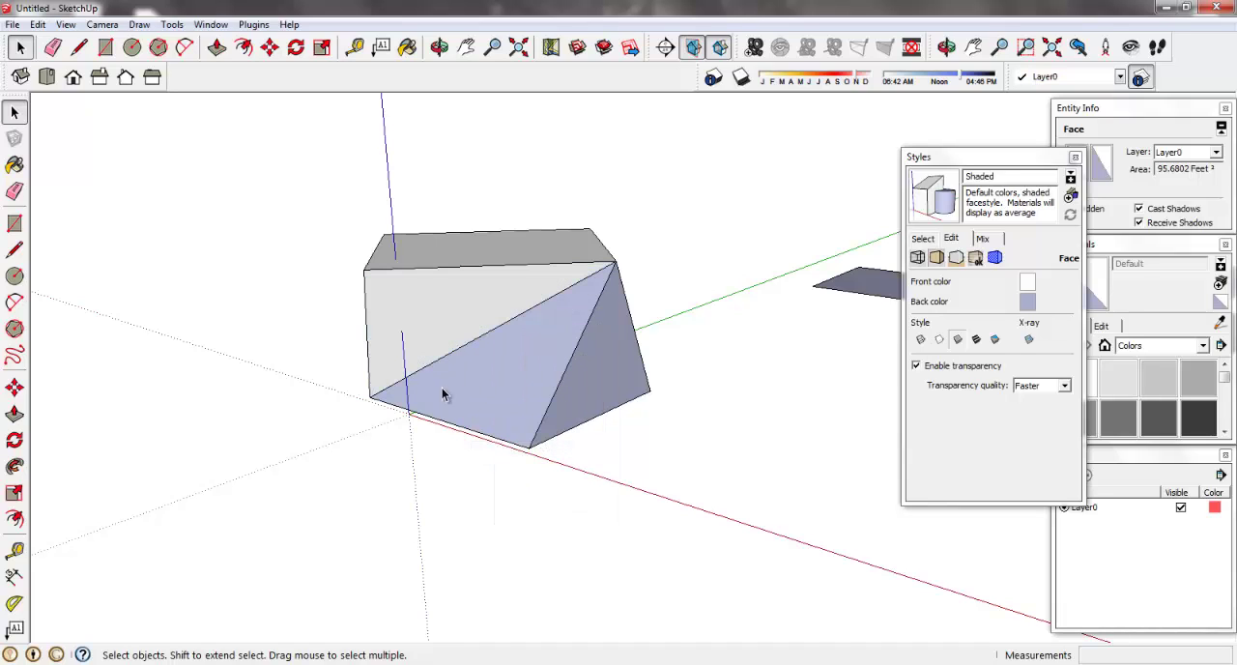
{"action": "right_click", "coordinate": [518, 365]}
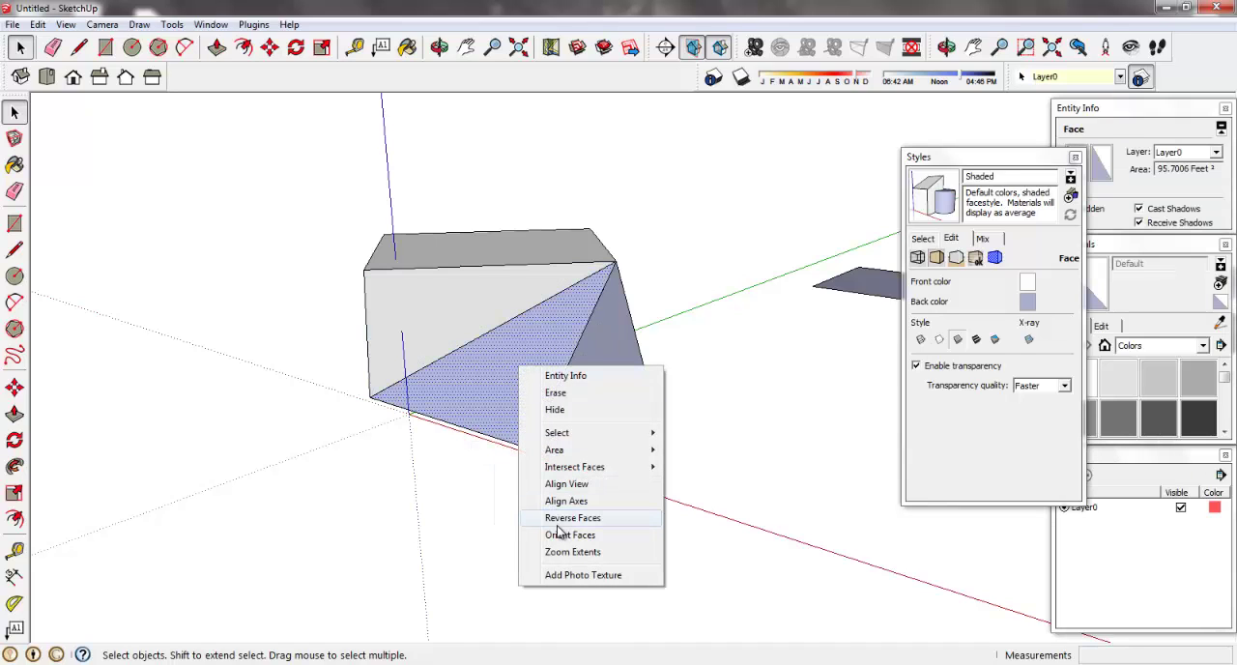
{"action": "left_click", "coordinate": [563, 527]}
Reverse the other triangular face, then clear the selection
{"action": "right_click", "coordinate": [710, 385]}
{"action": "left_click", "coordinate": [615, 433]}
{"action": "key", "text": "o"}
{"action": "left_click_drag", "start_coordinate": [635, 441], "coordinate": [455, 363]}
{"action": "key", "text": "space"}
{"action": "right_click", "coordinate": [530, 343]}
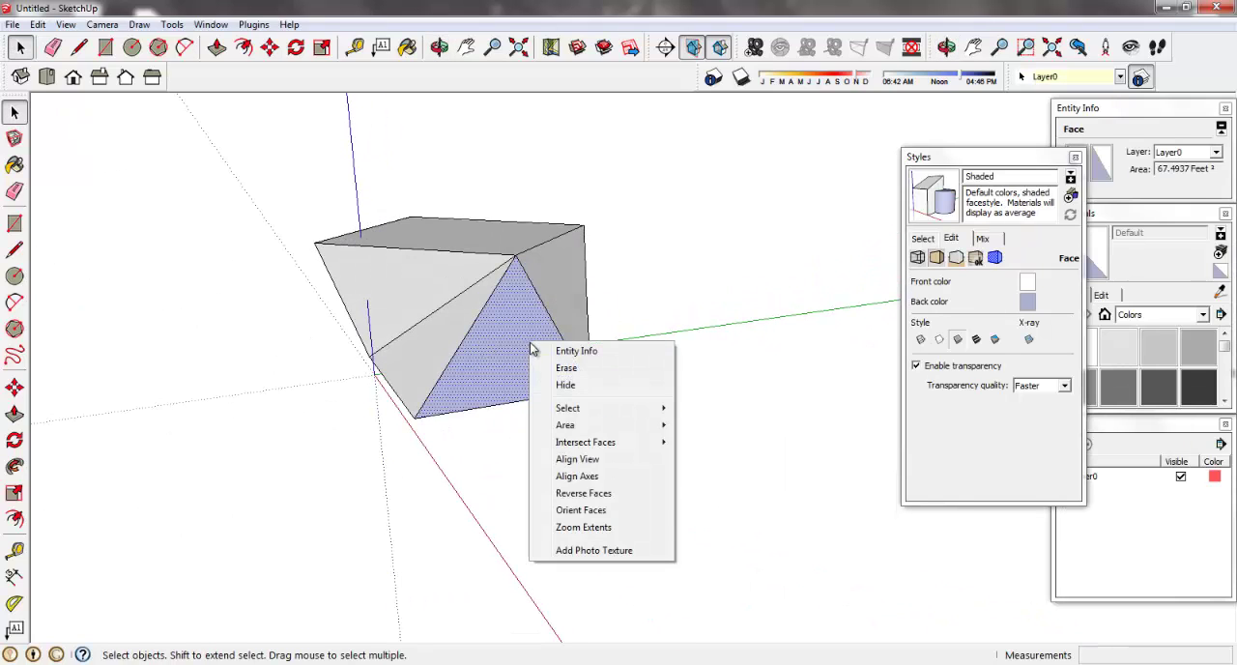
{"action": "left_click", "coordinate": [586, 495]}
{"action": "left_click", "coordinate": [486, 458]}
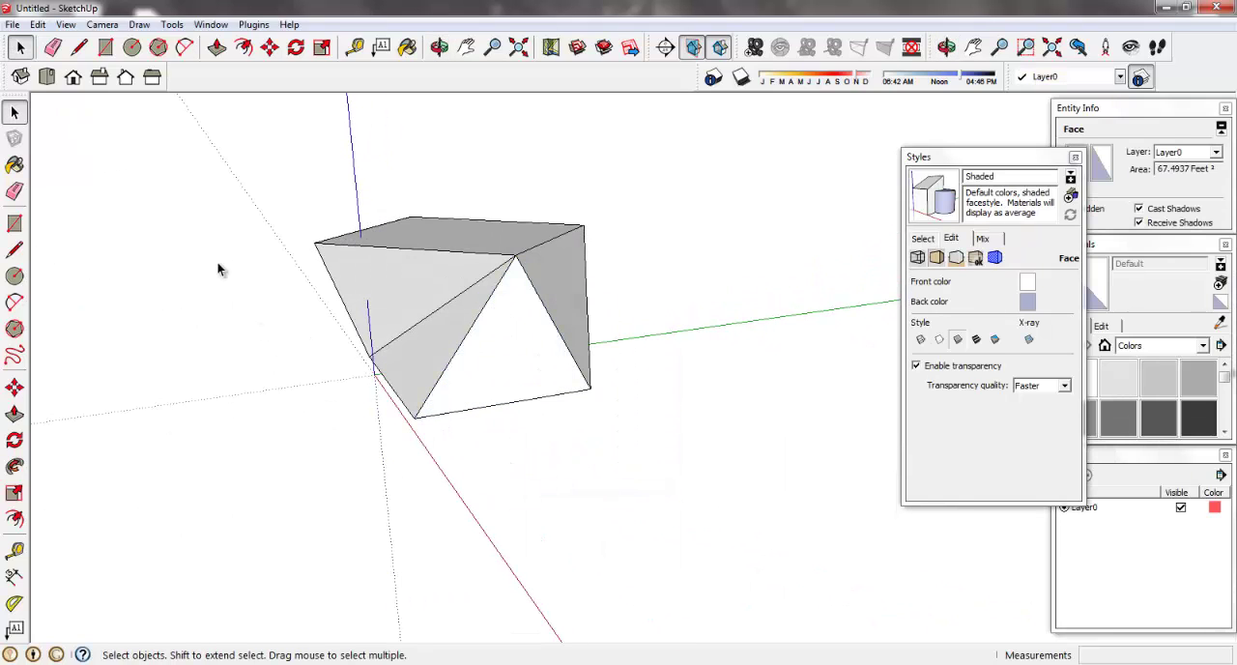
{"action": "middle_click_drag", "start_coordinate": [195, 310], "coordinate": [705, 410]}
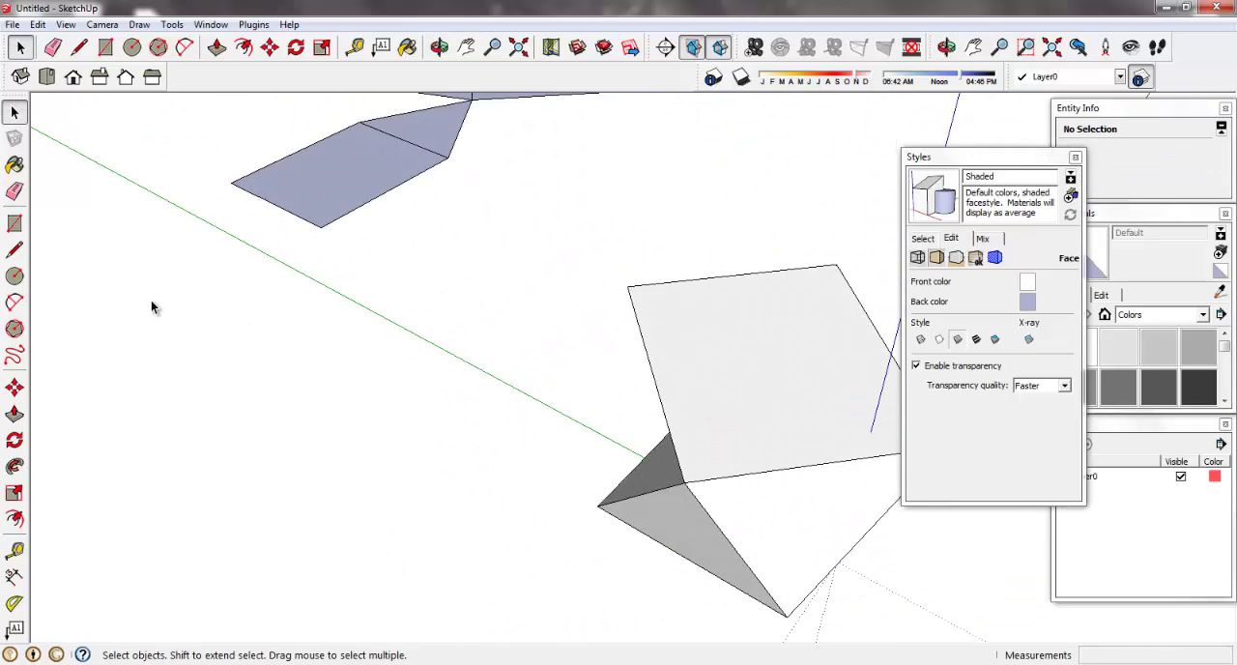
{"action": "scroll", "coordinate": [151, 308], "scroll_direction": "down", "scroll_amount": 3}
{"action": "mouse_move", "coordinate": [220, 363]}
{"action": "middle_mouse_down"}
{"action": "mouse_move", "coordinate": [270, 296]}
{"action": "mouse_move", "coordinate": [613, 351]}
{"action": "mouse_move", "coordinate": [390, 387]}
{"action": "mouse_move", "coordinate": [412, 279]}
{"action": "mouse_move", "coordinate": [474, 284]}
{"action": "mouse_move", "coordinate": [429, 171]}
{"action": "middle_mouse_up"}
{"action": "scroll", "coordinate": [440, 232], "scroll_direction": "down", "scroll_amount": 2}
{"action": "scroll", "coordinate": [438, 221], "scroll_direction": "up", "scroll_amount": 3}
{"action": "mouse_move", "coordinate": [438, 221]}
{"action": "middle_mouse_down"}
{"action": "mouse_move", "coordinate": [400, 290]}
{"action": "mouse_move", "coordinate": [339, 552]}
{"action": "mouse_move", "coordinate": [352, 382]}
{"action": "mouse_move", "coordinate": [470, 445]}
{"action": "mouse_move", "coordinate": [474, 459]}
{"action": "middle_mouse_up"}
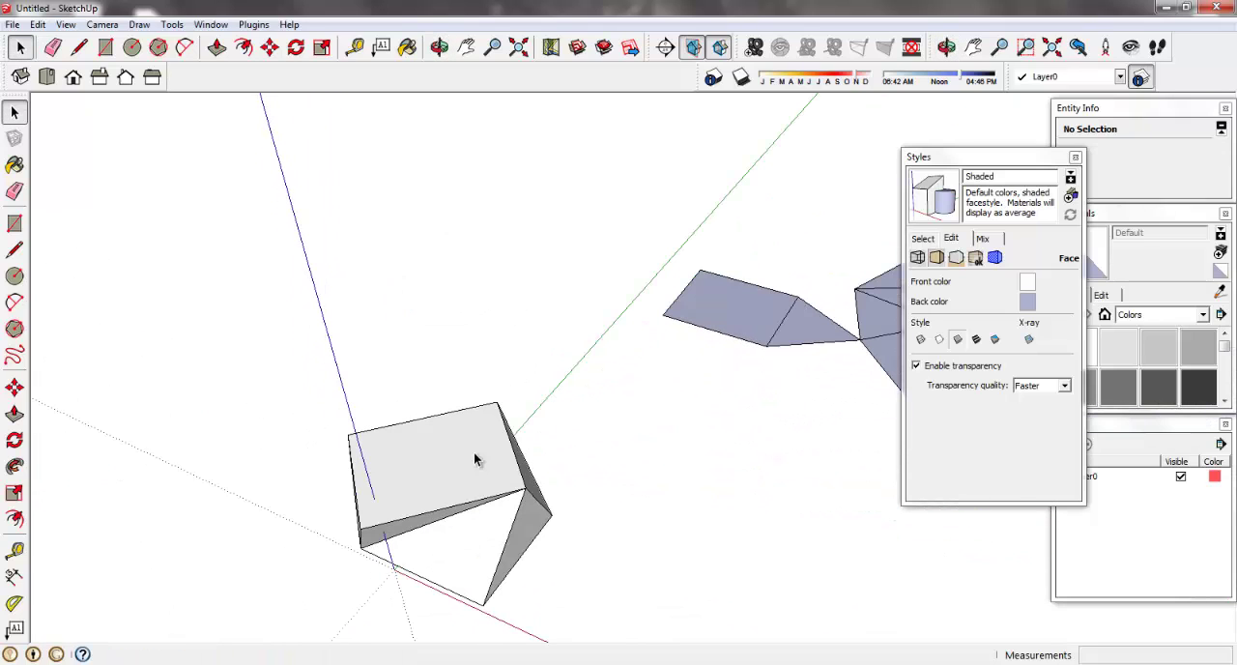
{"action": "scroll", "coordinate": [442, 248], "scroll_direction": "down", "scroll_amount": 3}
{"action": "scroll", "coordinate": [442, 248], "scroll_direction": "down", "scroll_amount": 1}
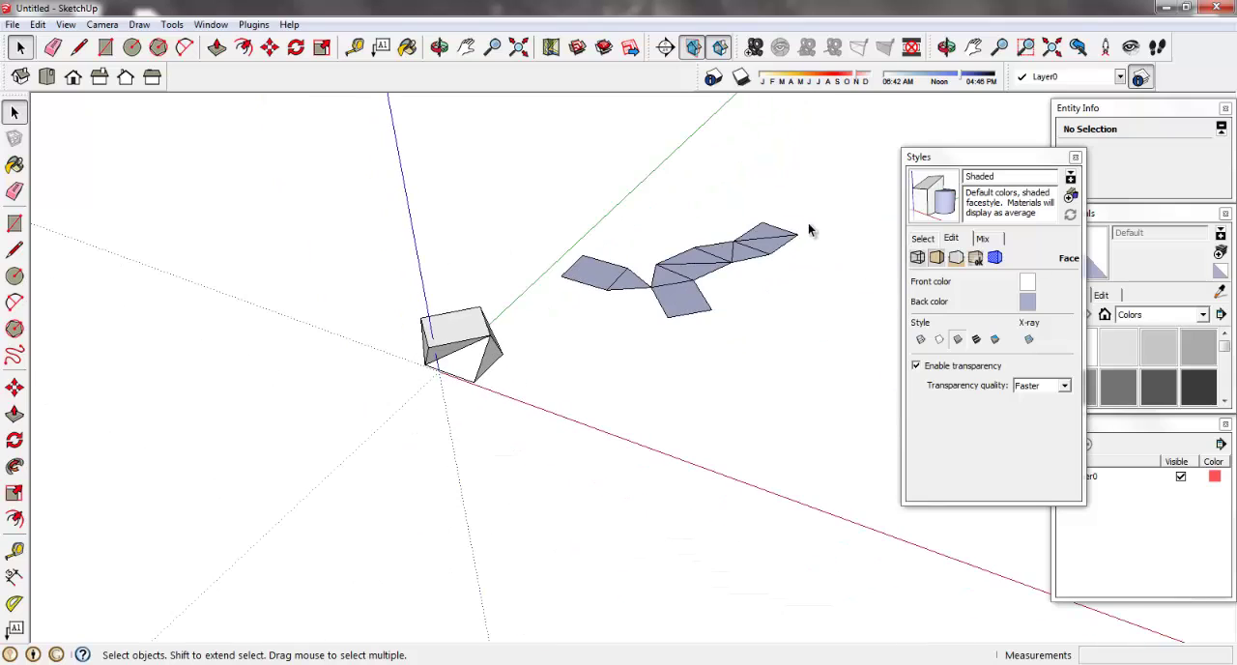
{"action": "left_click_drag", "start_coordinate": [634, 312], "coordinate": [527, 332]}
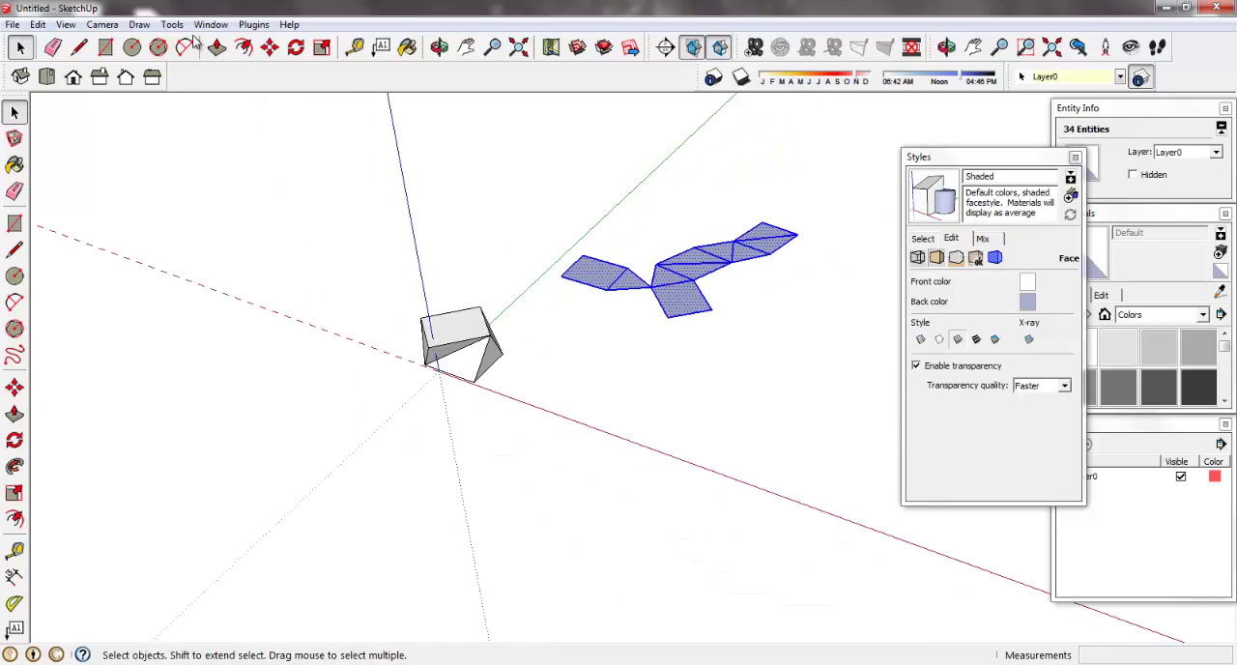
Show the scene from the Top standard view in parallel projection
{"action": "key", "text": "ctrl+t"}
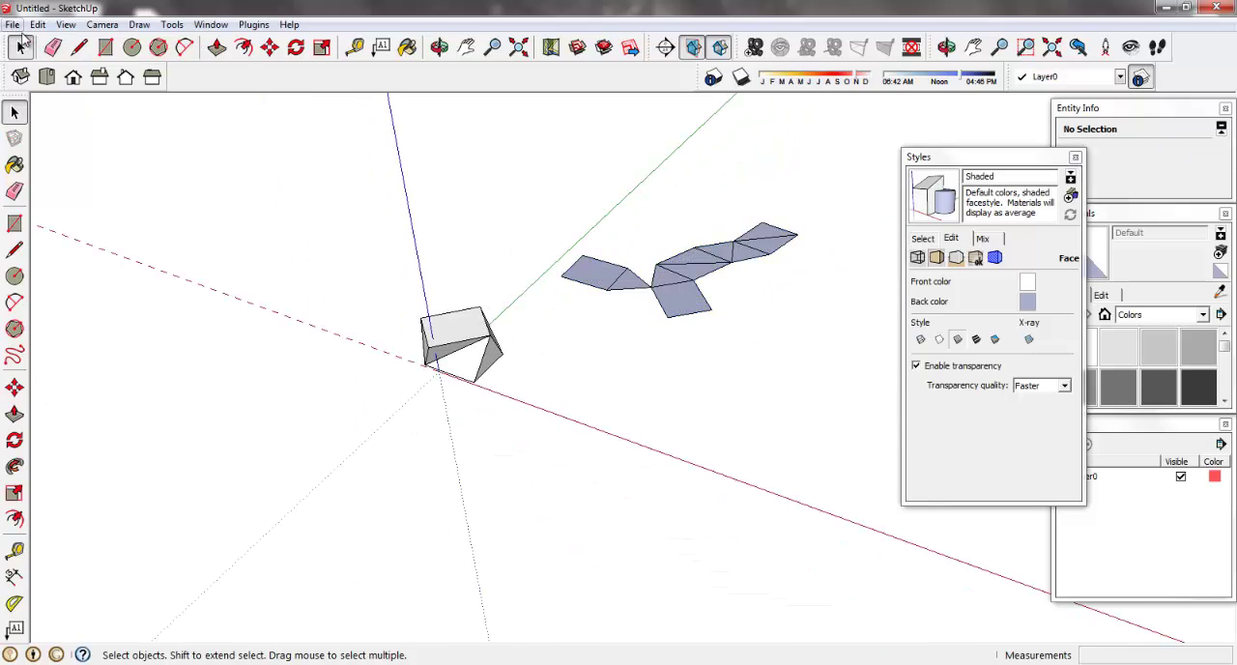
{"action": "left_click", "coordinate": [45, 77]}
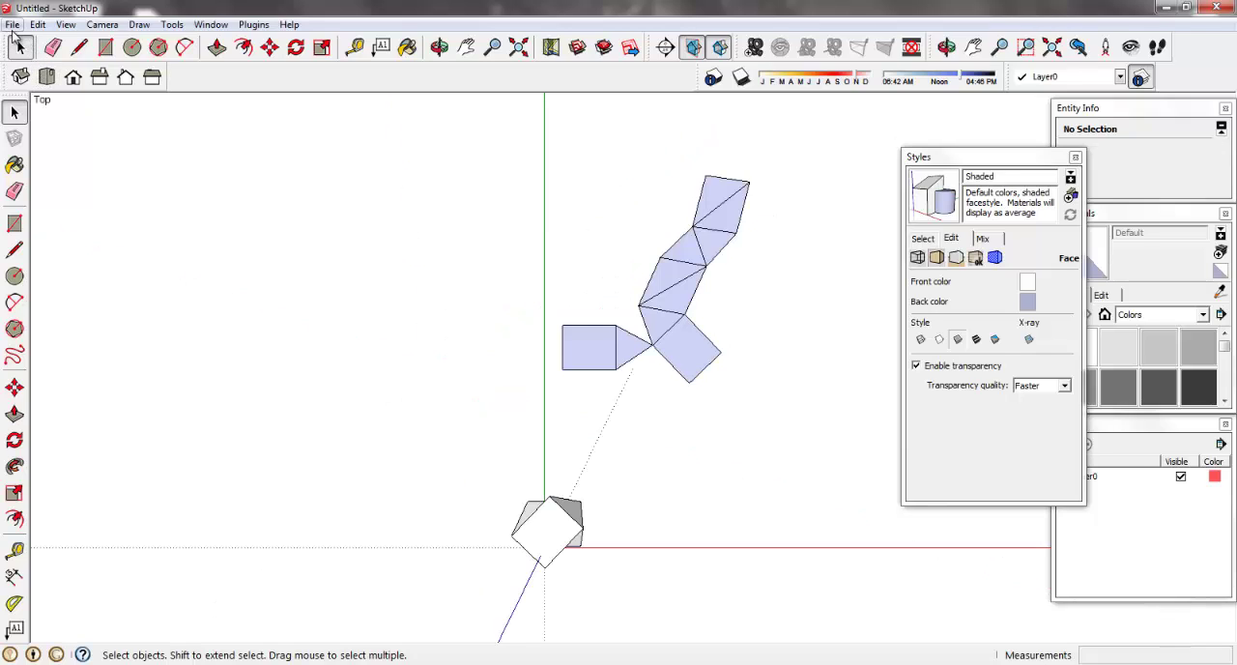
{"action": "left_click", "coordinate": [68, 25]}
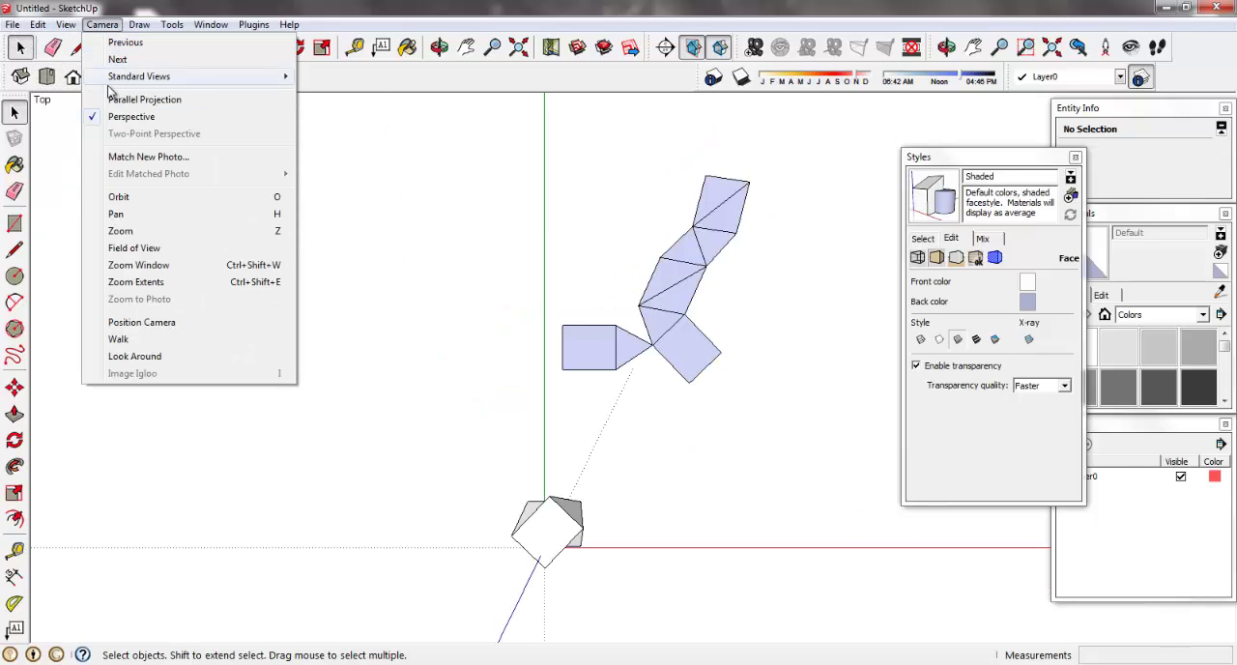
{"action": "left_click", "coordinate": [138, 100]}
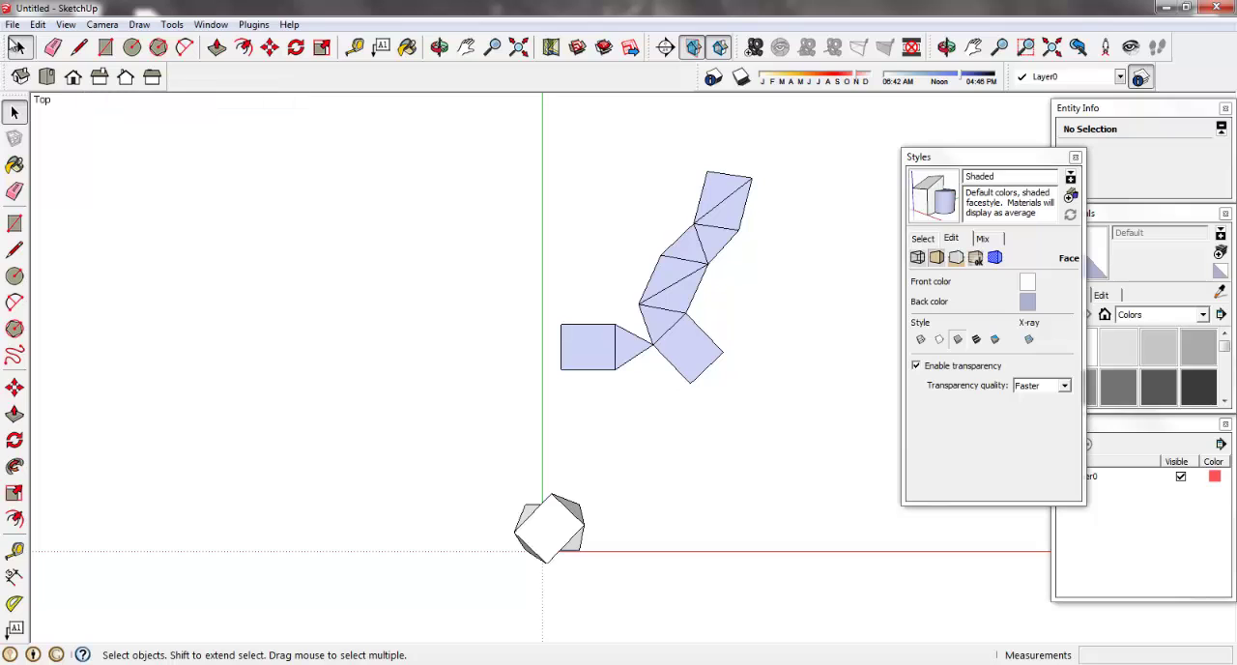
Start a 2D graphic export with AutoCAD DWG as the file type, then close the export window
{"action": "left_click", "coordinate": [14, 26]}
{"action": "mouse_move", "coordinate": [40, 265]}
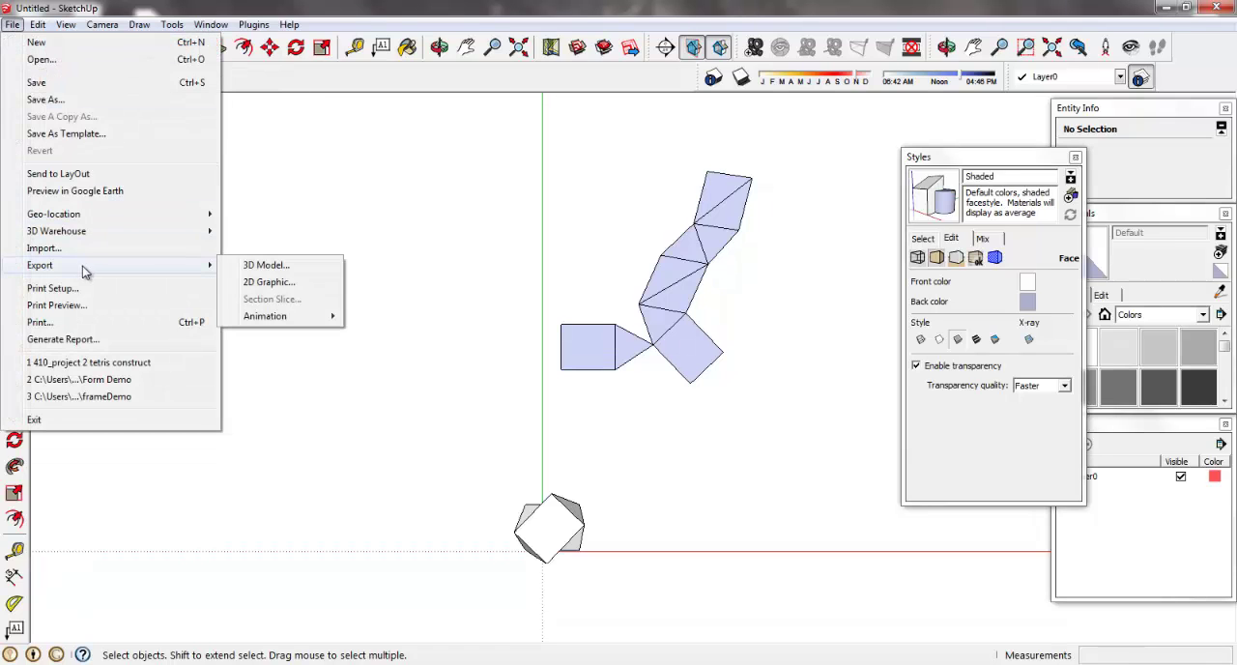
{"action": "left_click", "coordinate": [276, 282]}
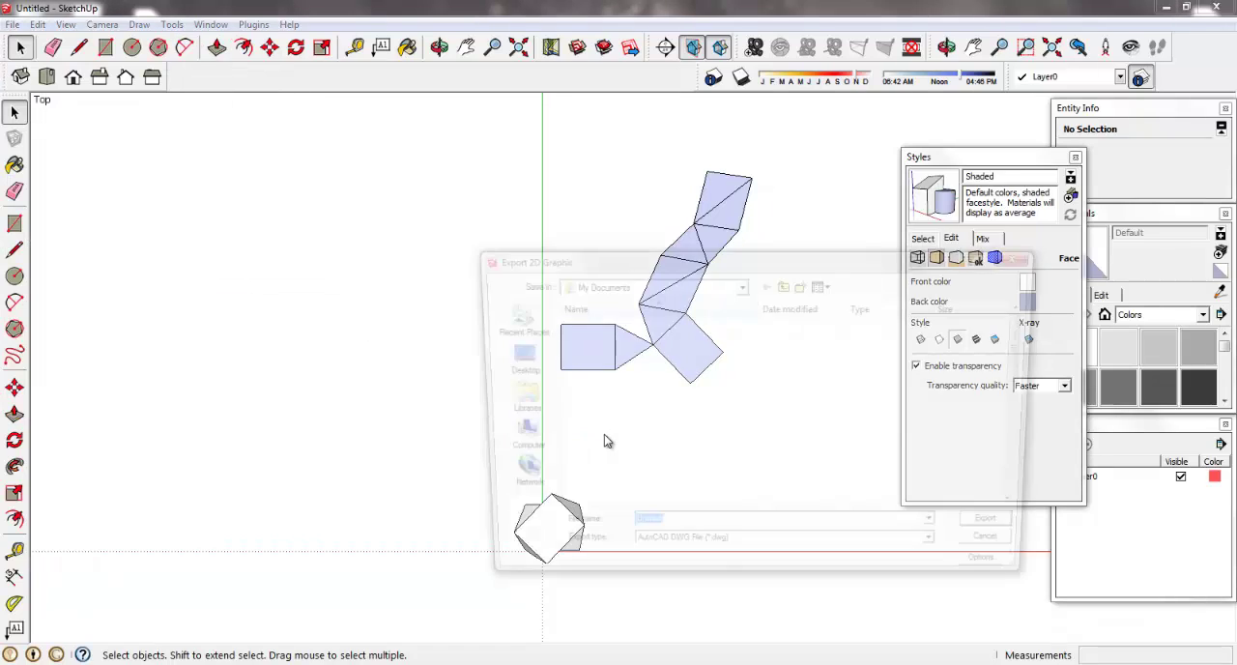
{"action": "left_click", "coordinate": [697, 555]}
{"action": "left_click", "coordinate": [697, 555]}
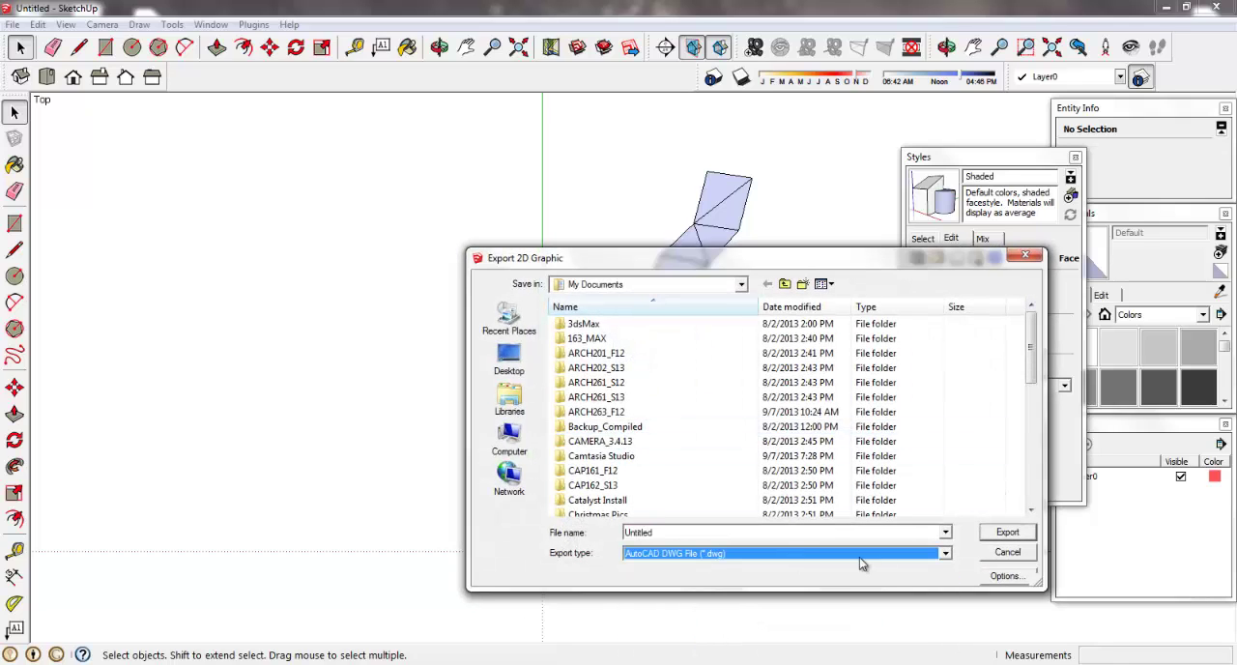
{"action": "left_click", "coordinate": [1029, 553]}
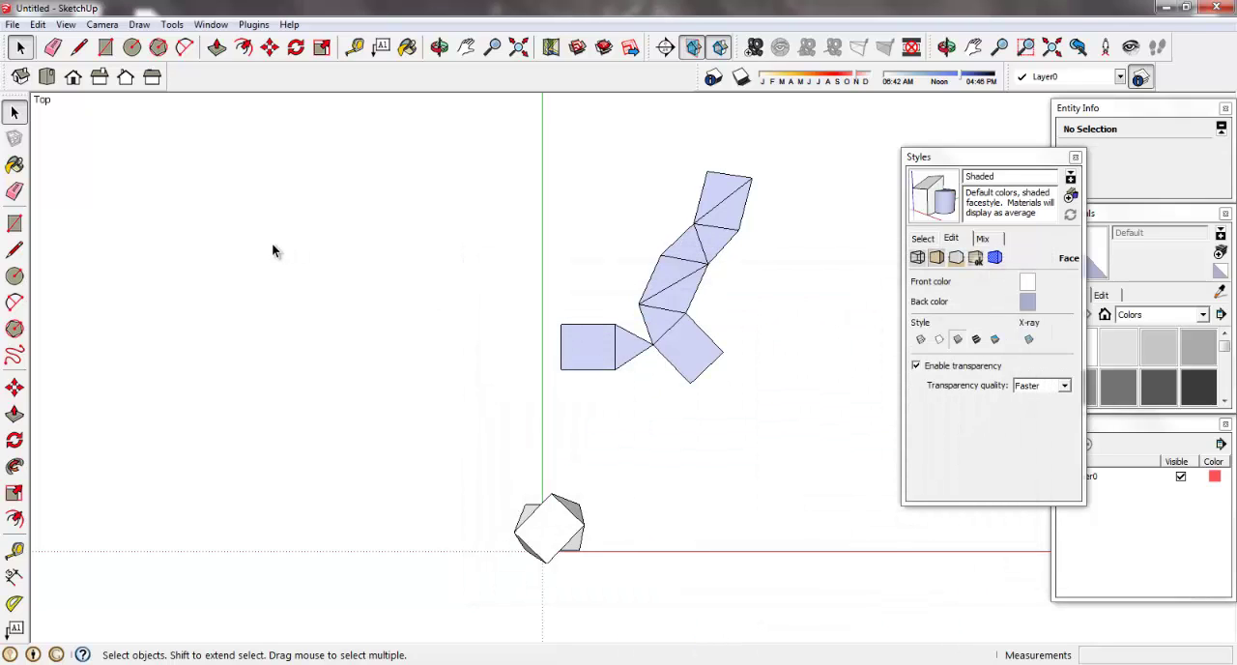